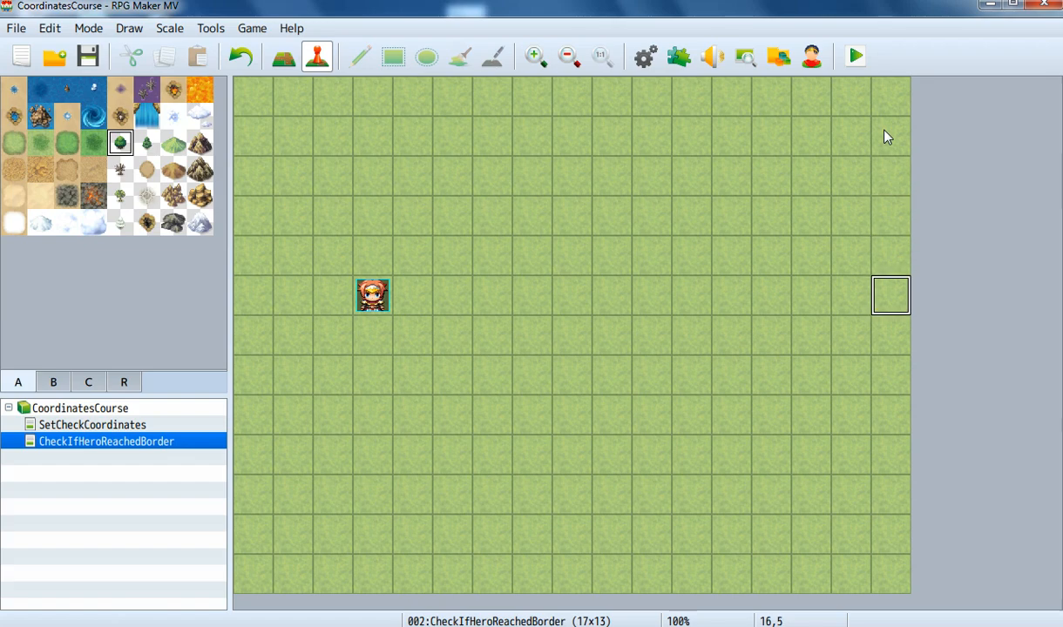
- Examine the tile coordinates along the map's easternmost column, from 16,0 down to 16,12
{"action": "key", "text": "Down"}
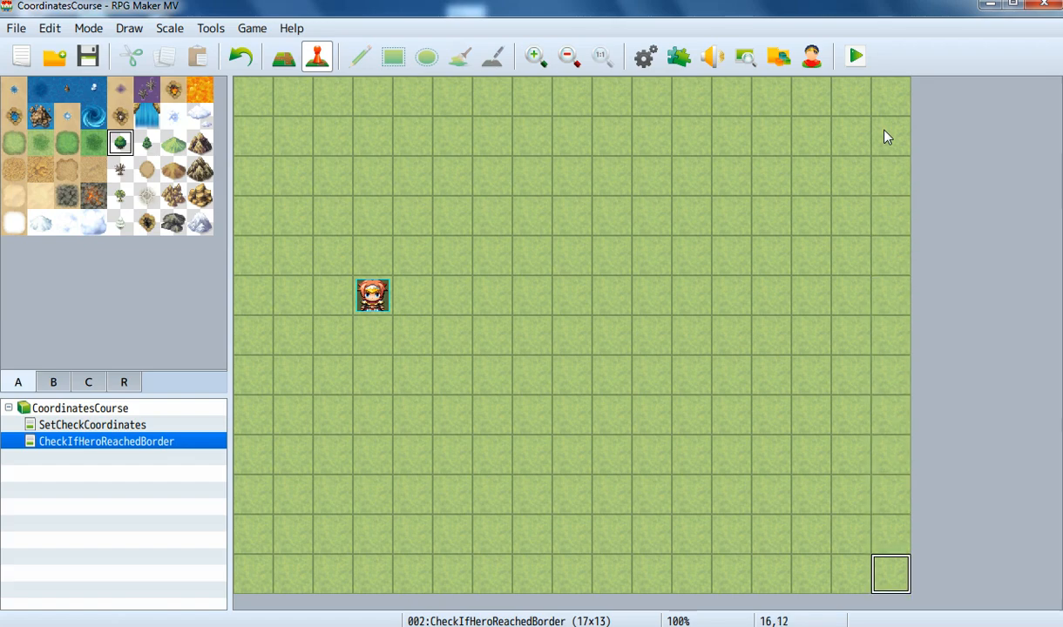
{"action": "key", "text": "Up"}
{"action": "key", "text": "Up"}
{"action": "key", "text": "Up"}
{"action": "key", "text": "Up"}
{"action": "key", "text": "Up"}
{"action": "key", "text": "Up"}
{"action": "key", "text": "Up"}
{"action": "key", "text": "Up"}
{"action": "key", "text": "Up"}
{"action": "key", "text": "Up"}
{"action": "key", "text": "Up"}
{"action": "key", "text": "Up"}
{"action": "key", "text": "Down"}
{"action": "key", "text": "Down"}
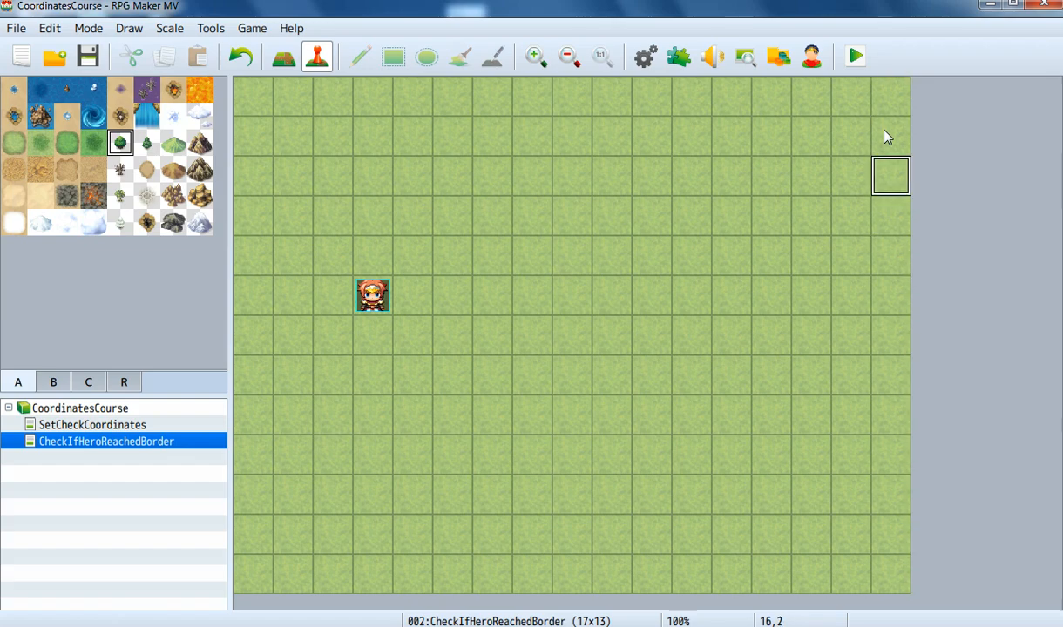
{"action": "key", "text": "Up"}
{"action": "key", "text": "Up"}
{"action": "key", "text": "Down"}
{"action": "key", "text": "Down"}
{"action": "key", "text": "Up"}
{"action": "key", "text": "Up"}
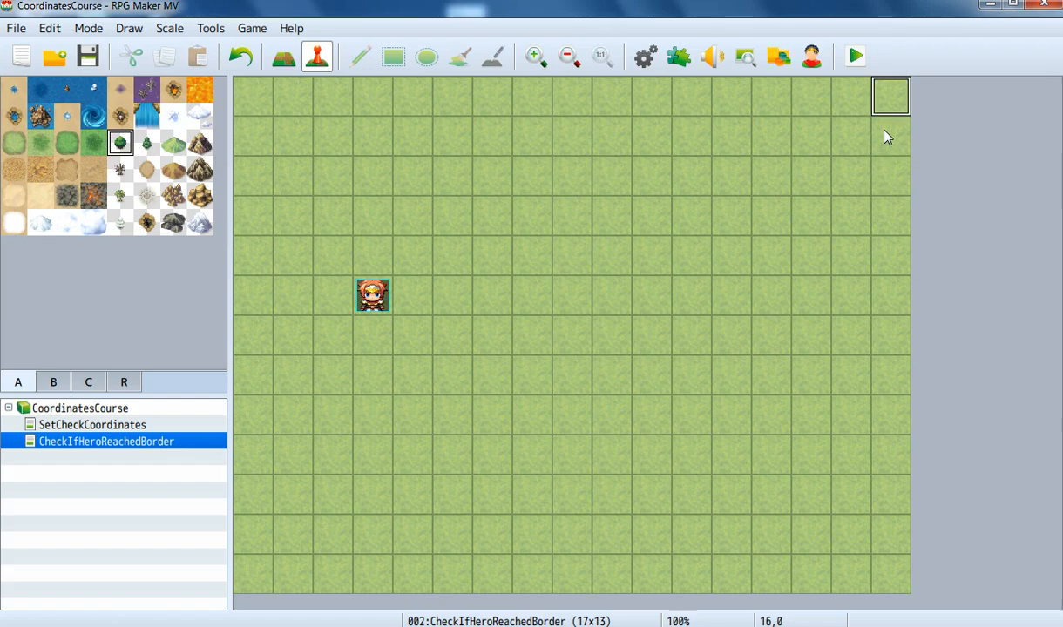
{"action": "key", "text": "Down"}
{"action": "key", "text": "Down"}
{"action": "key", "text": "Down"}
{"action": "key", "text": "Down"}
{"action": "key", "text": "Down"}
{"action": "key", "text": "Down"}
{"action": "key", "text": "Down"}
{"action": "key", "text": "Down"}
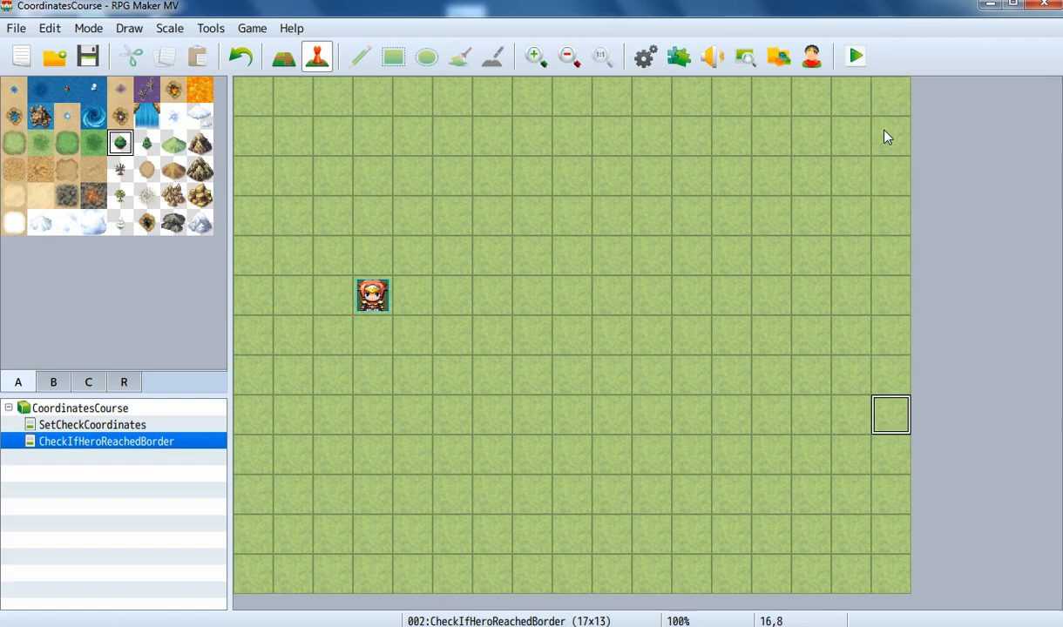
{"action": "key", "text": "Up"}
{"action": "key", "text": "Up"}
{"action": "key", "text": "Up"}
{"action": "key", "text": "Up"}
{"action": "key", "text": "Up"}
{"action": "key", "text": "Up"}
{"action": "key", "text": "Up"}
{"action": "key", "text": "Up"}
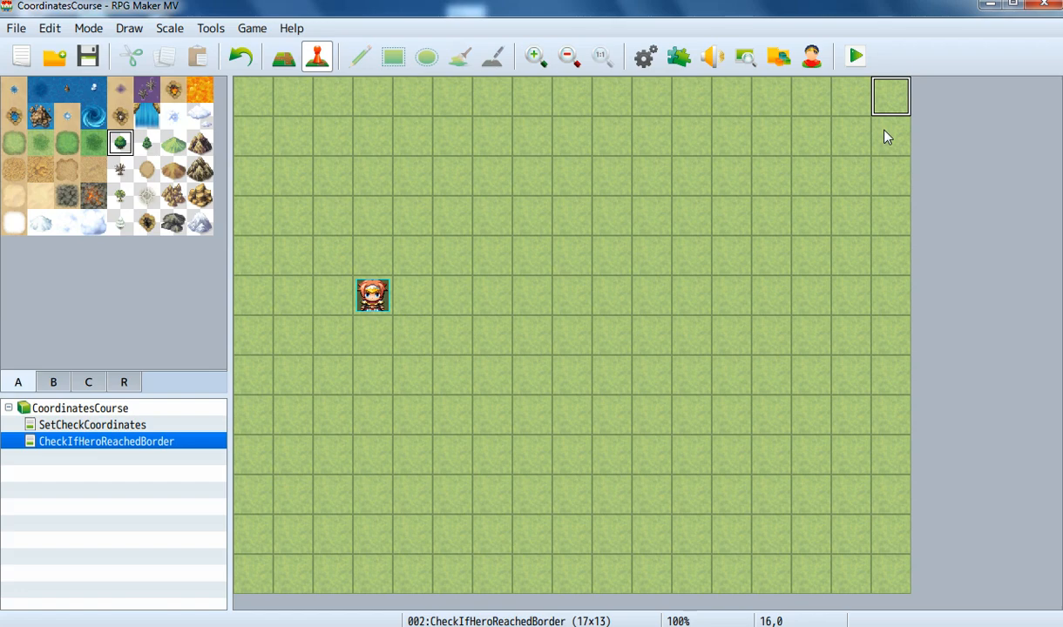
{"action": "key", "text": "Down"}
{"action": "key", "text": "Down"}
{"action": "key", "text": "Down"}
{"action": "key", "text": "Down"}
{"action": "key", "text": "Down"}
{"action": "key", "text": "Down"}
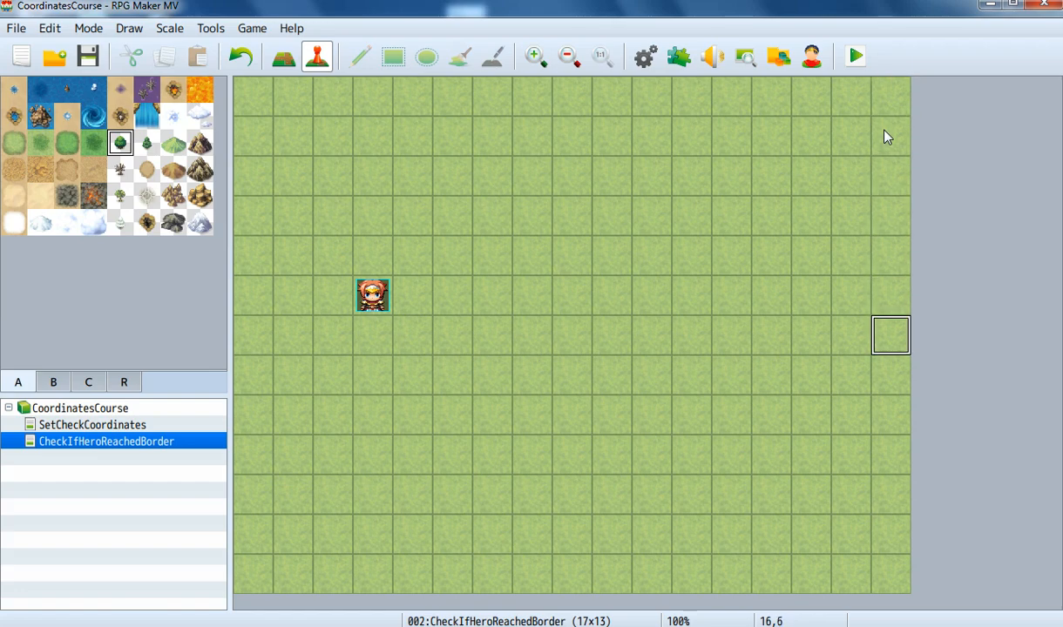
{"action": "key", "text": "Down"}
{"action": "key", "text": "Down"}
{"action": "key", "text": "Down"}
{"action": "key", "text": "Down"}
{"action": "key", "text": "Down"}
{"action": "key", "text": "Down"}
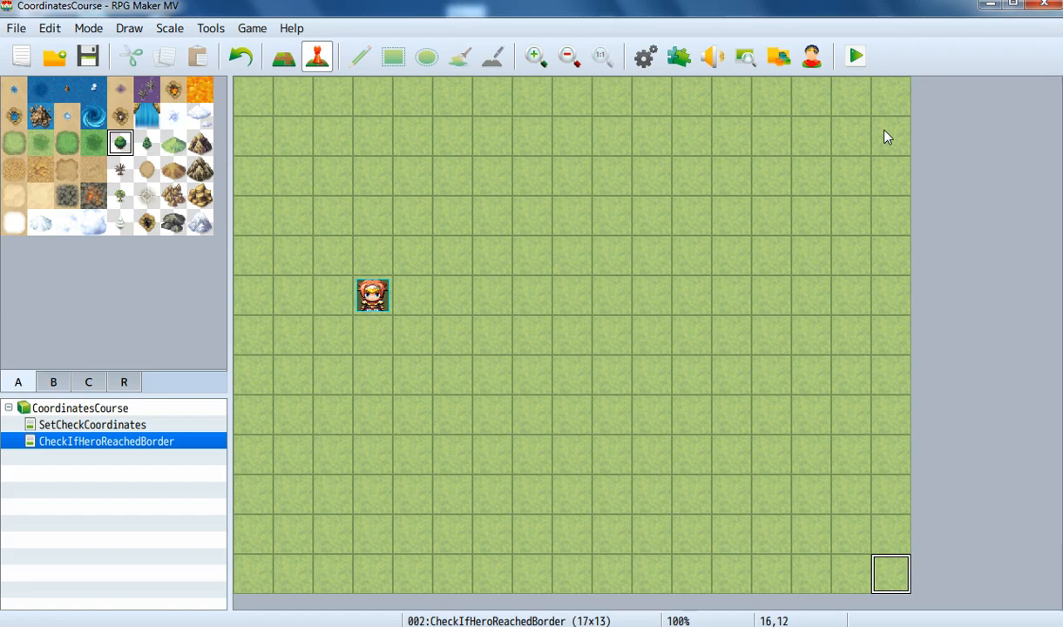
{"action": "key", "text": "Up"}
{"action": "key", "text": "Up"}
{"action": "key", "text": "Up"}
{"action": "key", "text": "Up"}
{"action": "key", "text": "Up"}
{"action": "key", "text": "Up"}
{"action": "key", "text": "Up"}
{"action": "key", "text": "Up"}
{"action": "key", "text": "Up"}
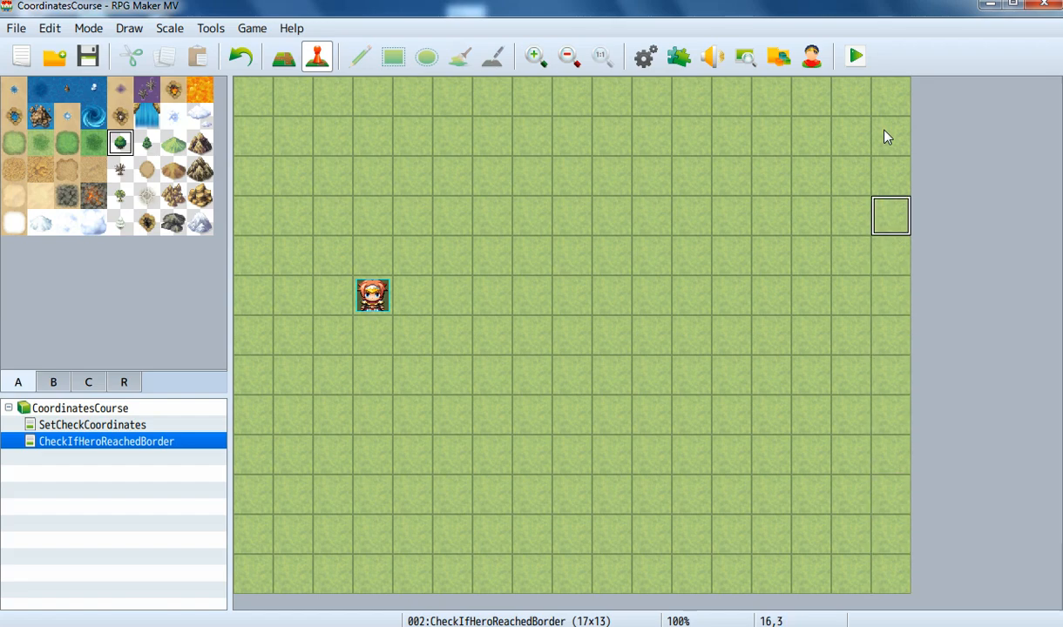
- Create an event on the corner tile 16,0 and set its trigger to Player Touch
{"action": "key", "text": "Up"}
{"action": "key", "text": "Up"}
{"action": "key", "text": "Up"}
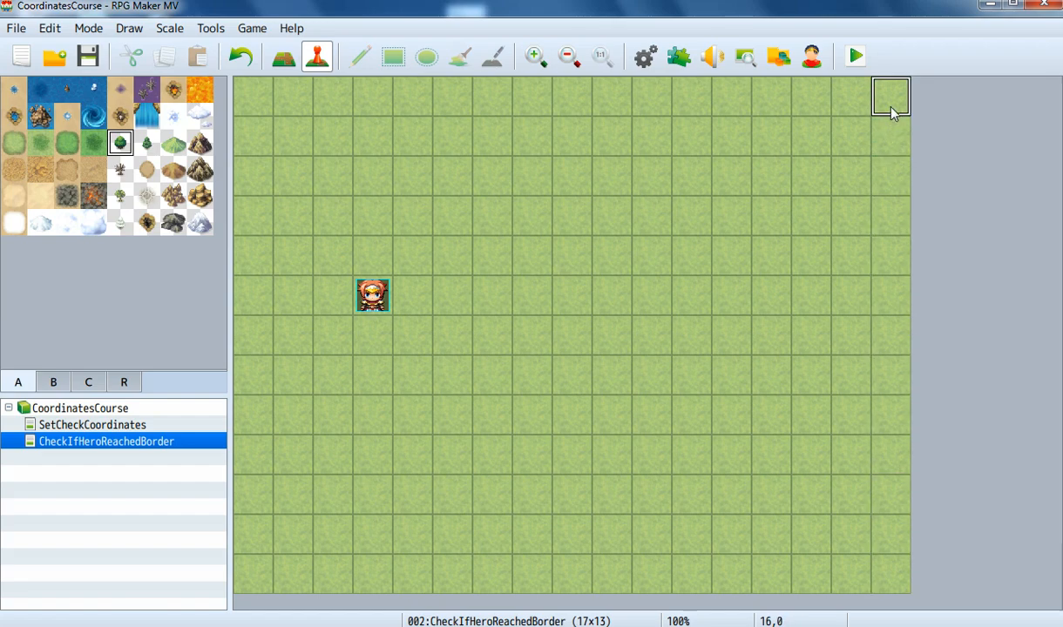
{"action": "key", "text": "Return"}
{"action": "left_click", "coordinate": [293, 558]}
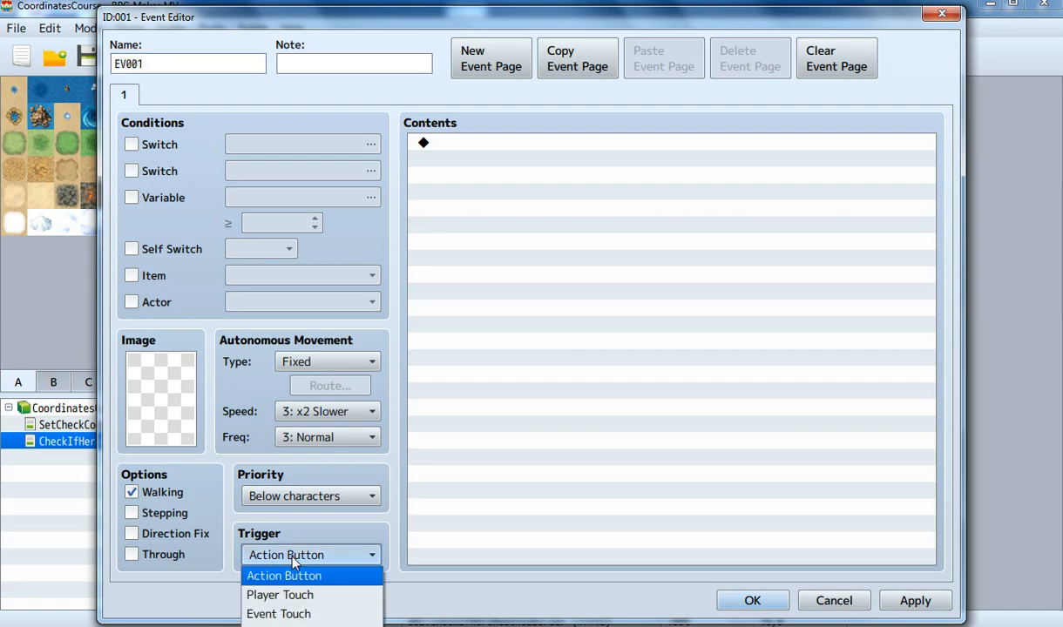
{"action": "left_click", "coordinate": [303, 594]}
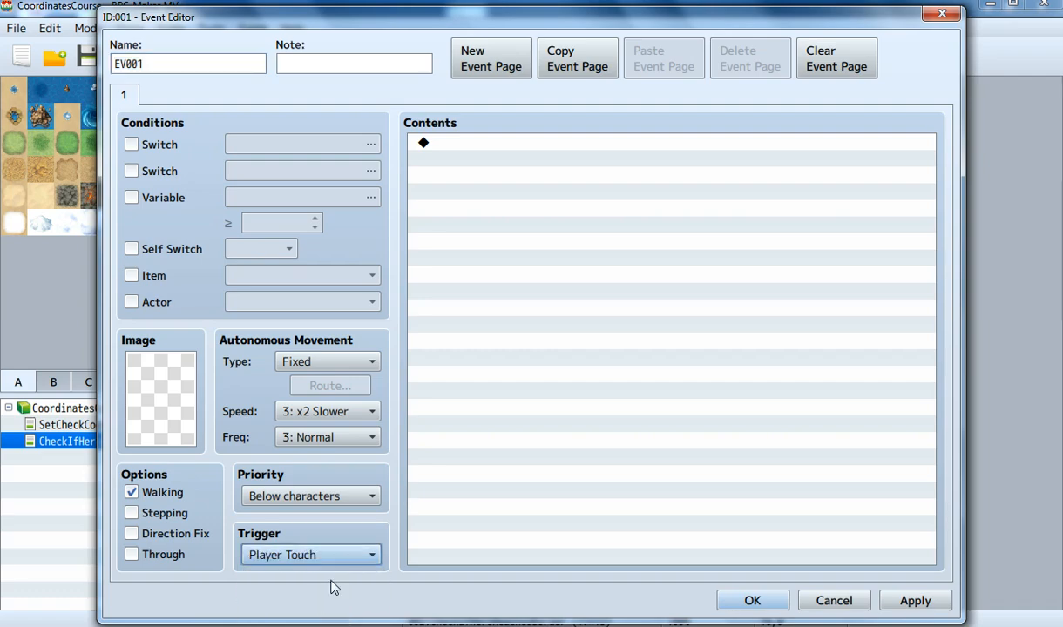
- Add a Transfer Player command to tile 11,5 of the CheckIfHeroReachedBorder map and confirm the event
{"action": "double_click", "coordinate": [536, 171]}
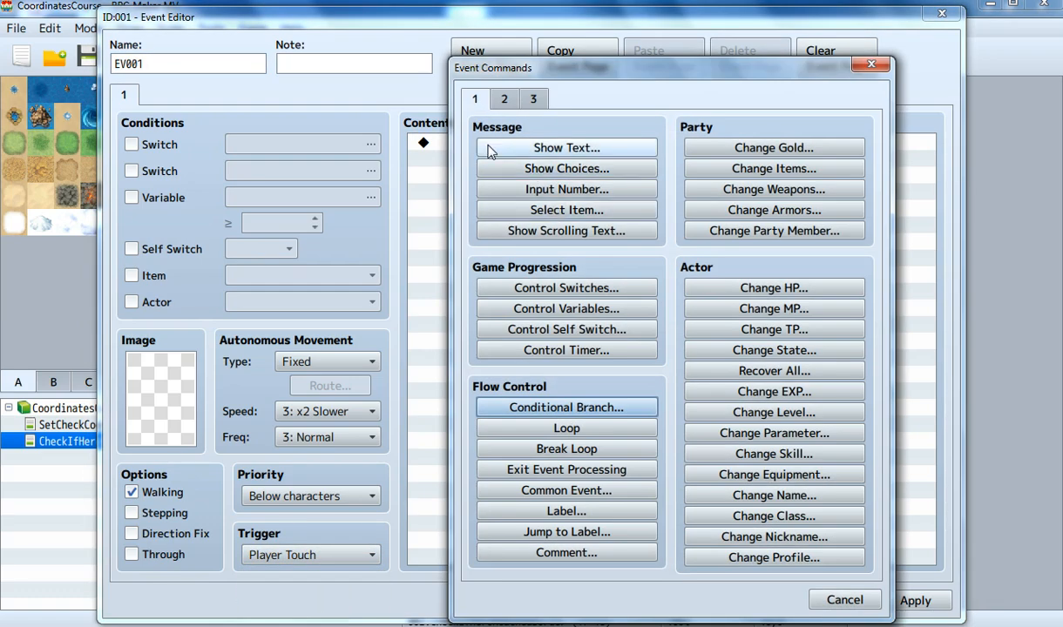
{"action": "left_click", "coordinate": [504, 101]}
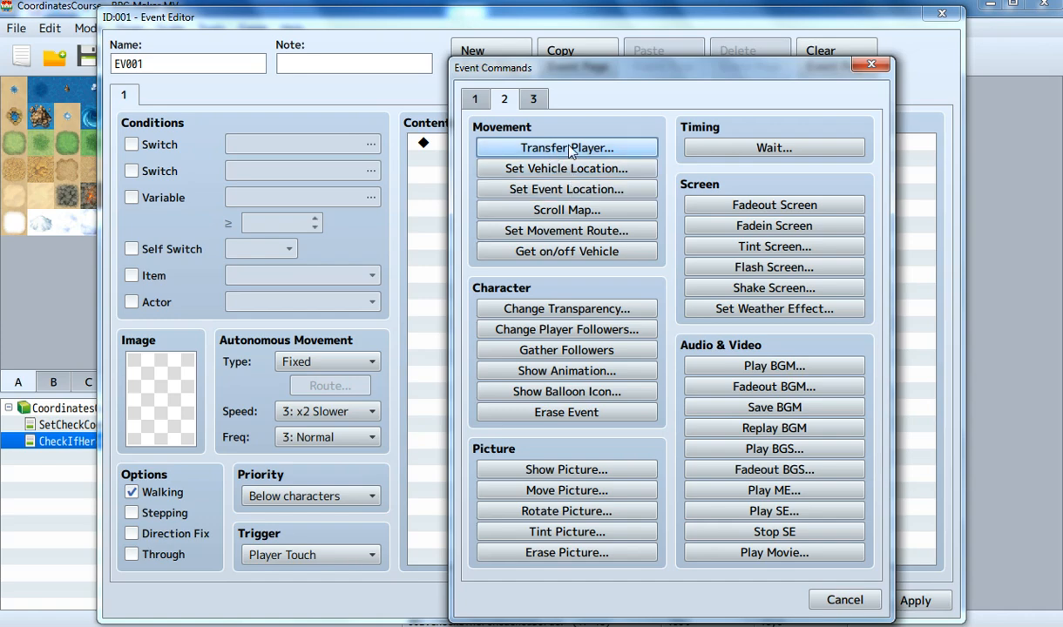
{"action": "left_click", "coordinate": [570, 150]}
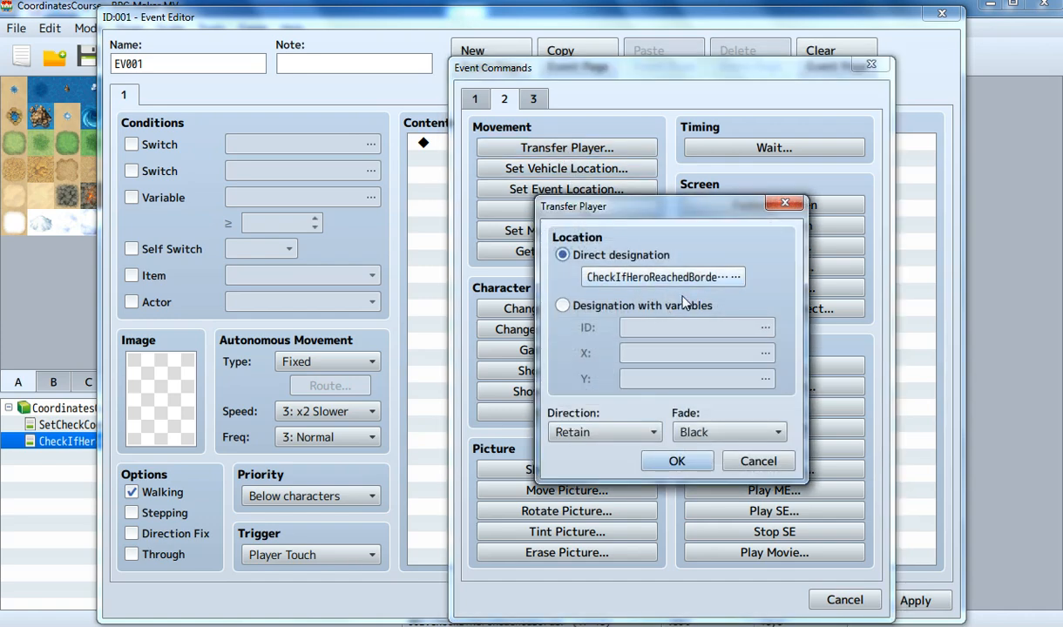
{"action": "left_click", "coordinate": [648, 275]}
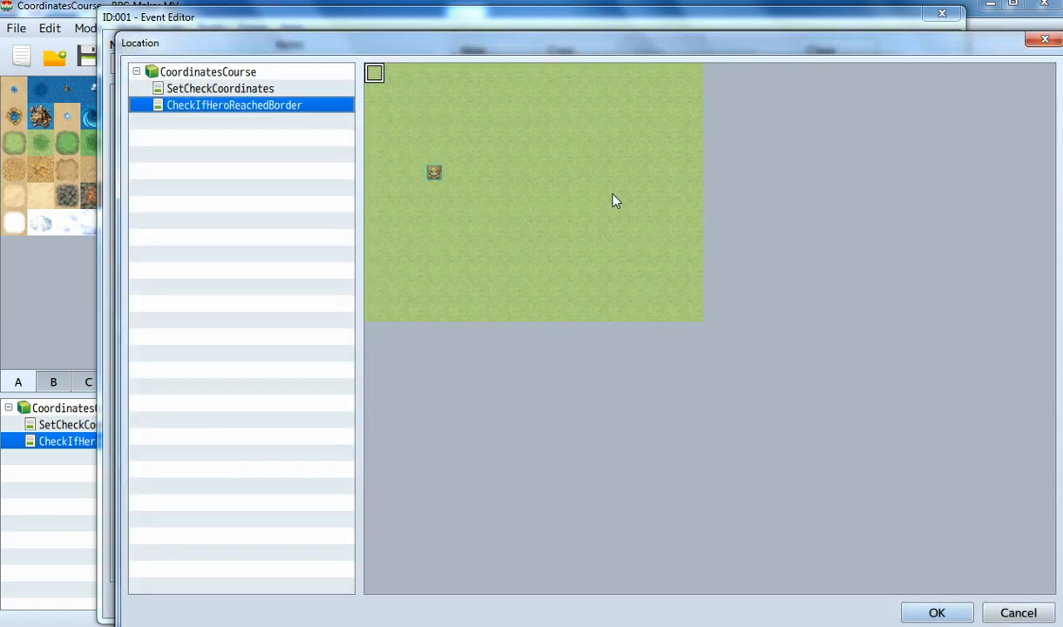
{"action": "double_click", "coordinate": [590, 174]}
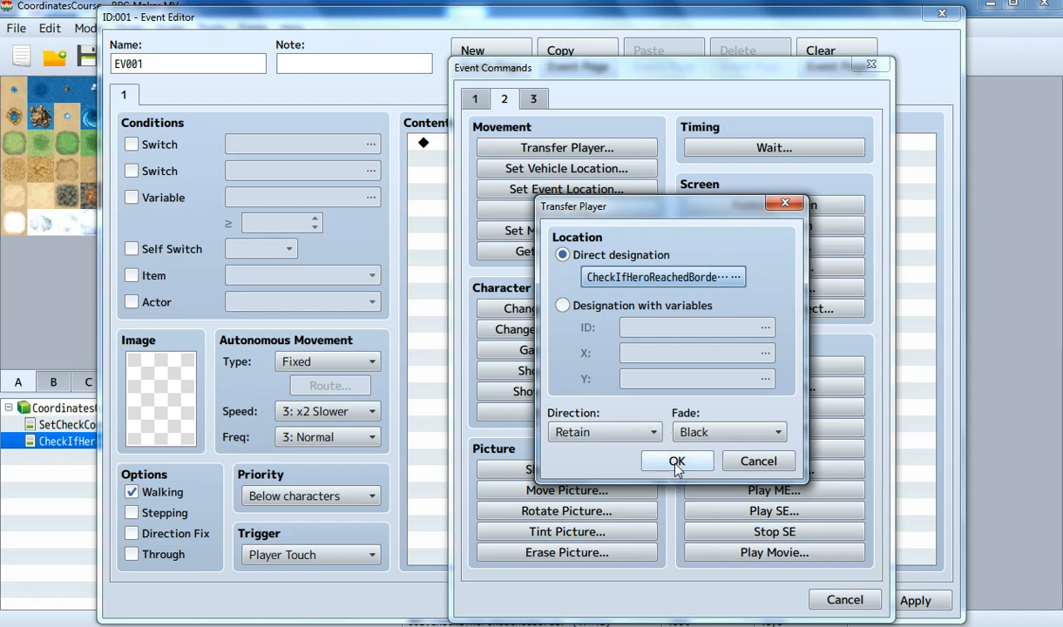
{"action": "left_click", "coordinate": [677, 462]}
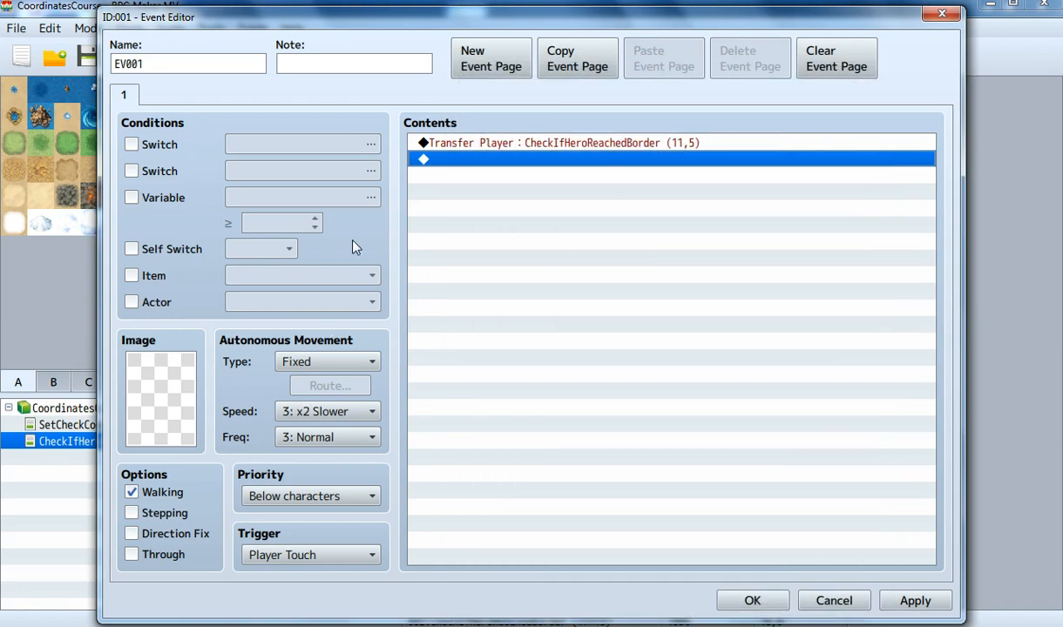
{"action": "left_click", "coordinate": [763, 602]}
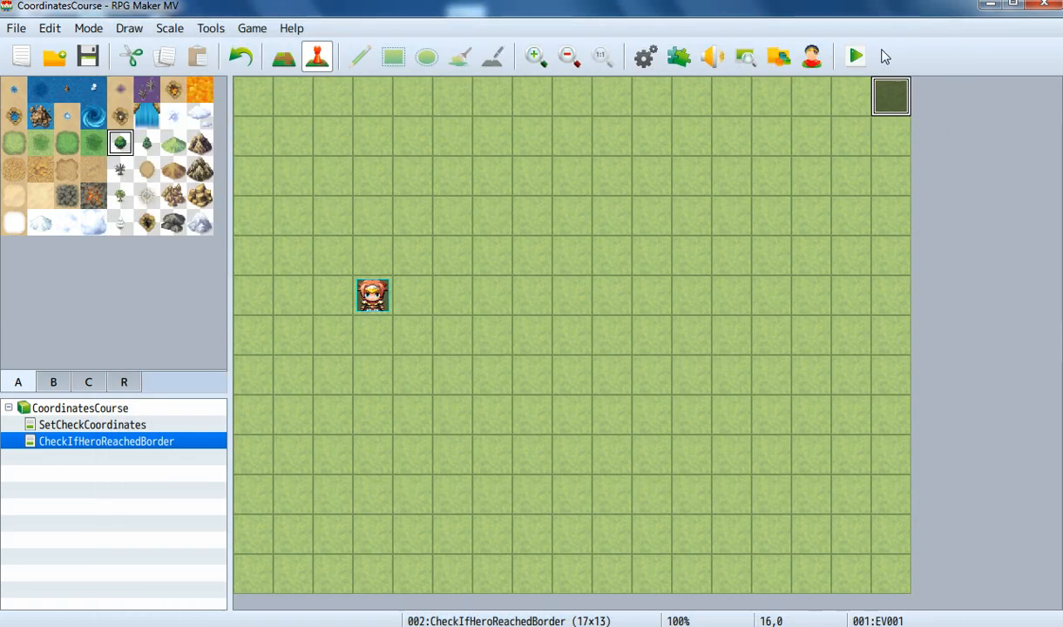
- Playtest the game, walk the party onto the corner event at 16,0 to test the transfer, and close the playtest
{"action": "left_click", "coordinate": [862, 55]}
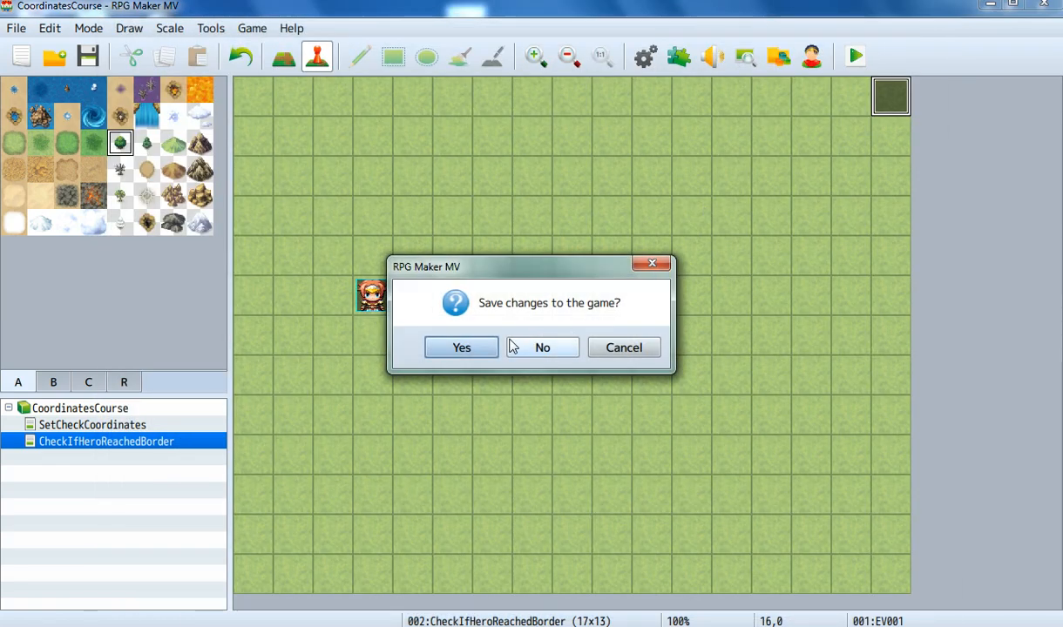
{"action": "left_click", "coordinate": [514, 347]}
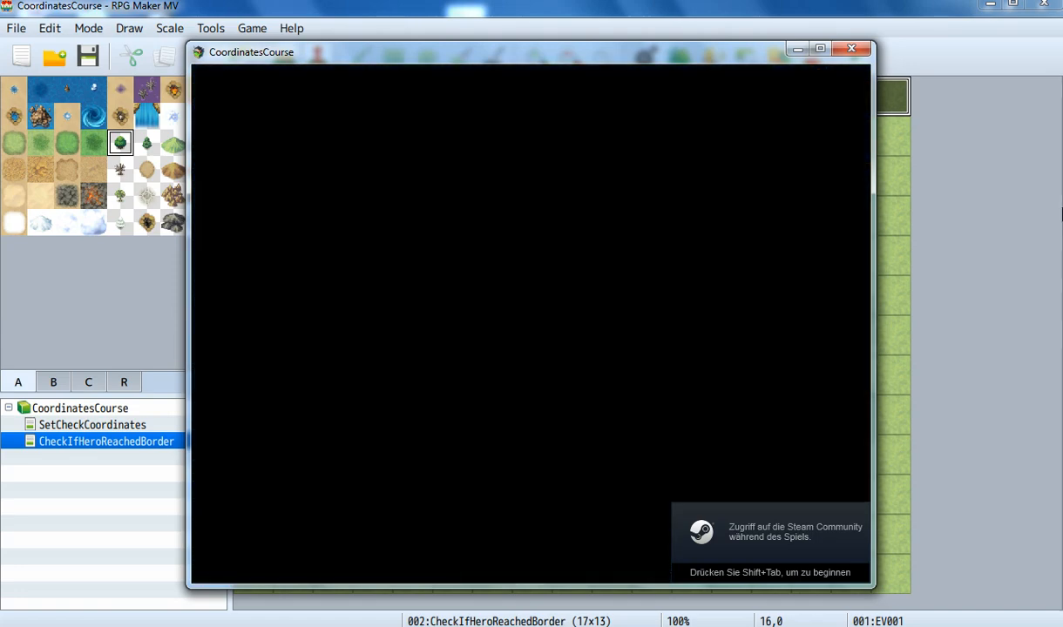
{"action": "key", "text": "Right"}
{"action": "key", "text": "Up"}
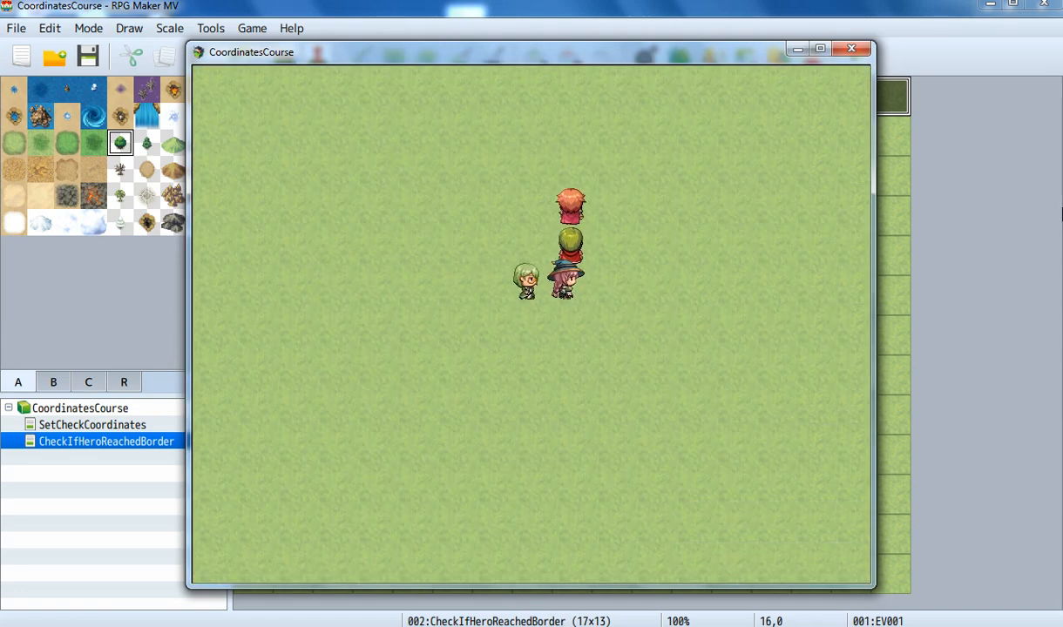
{"action": "key", "text": "Right"}
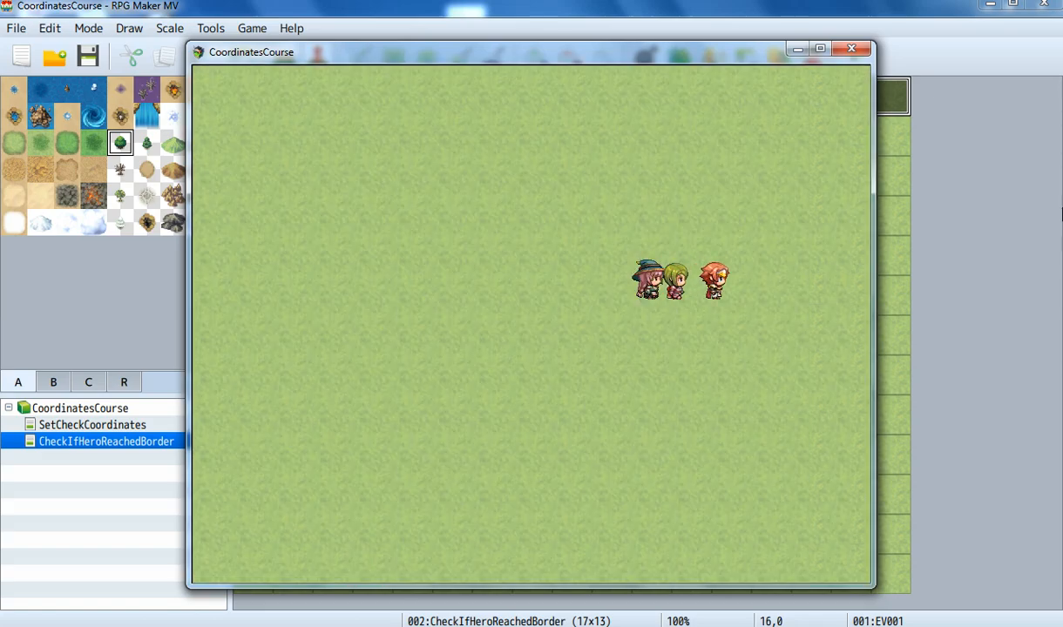
{"action": "key", "text": "Right"}
{"action": "key", "text": "Up"}
{"action": "key", "text": "Right"}
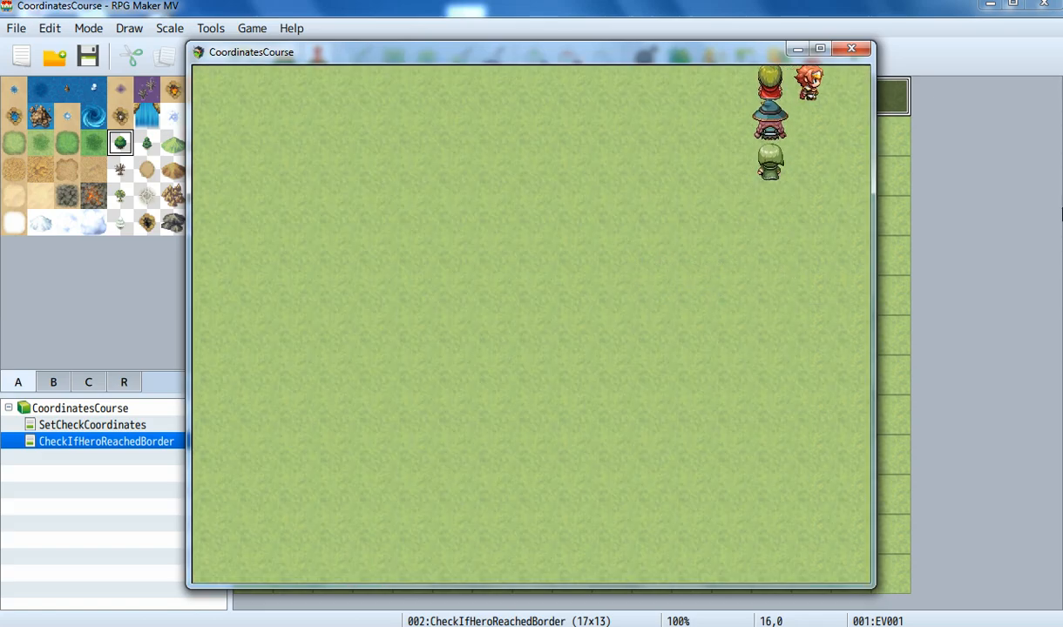
{"action": "key", "text": "Up"}
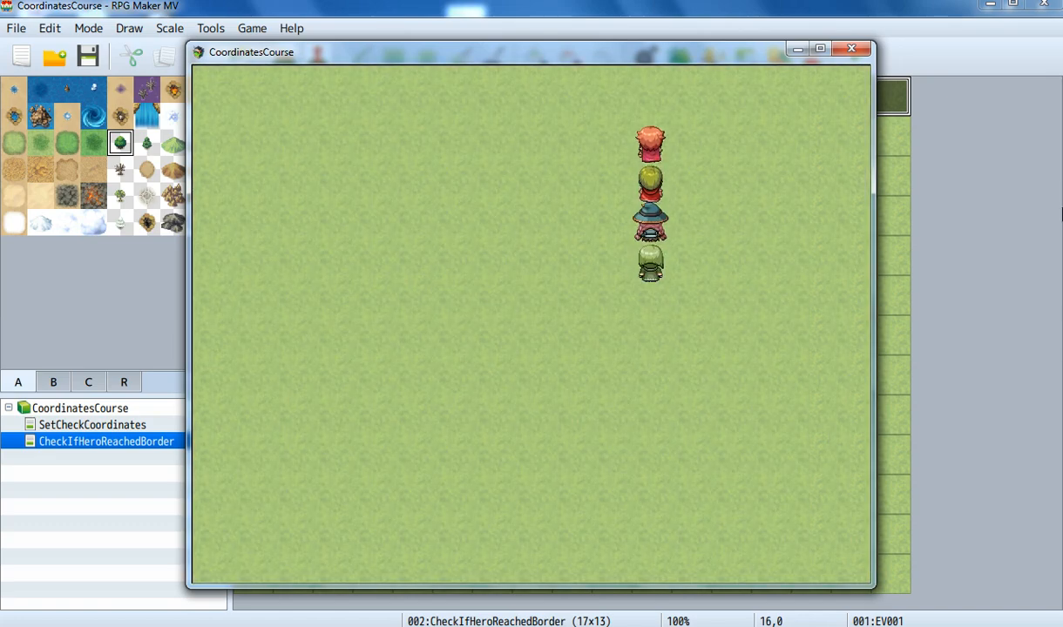
{"action": "key", "text": "Right"}
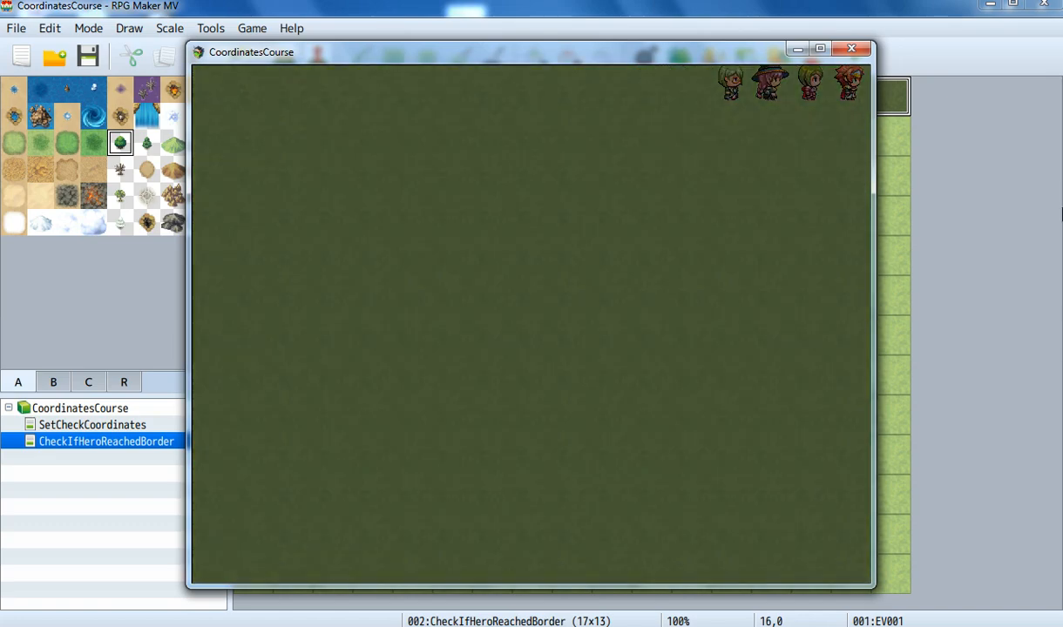
{"action": "left_click", "coordinate": [852, 49]}
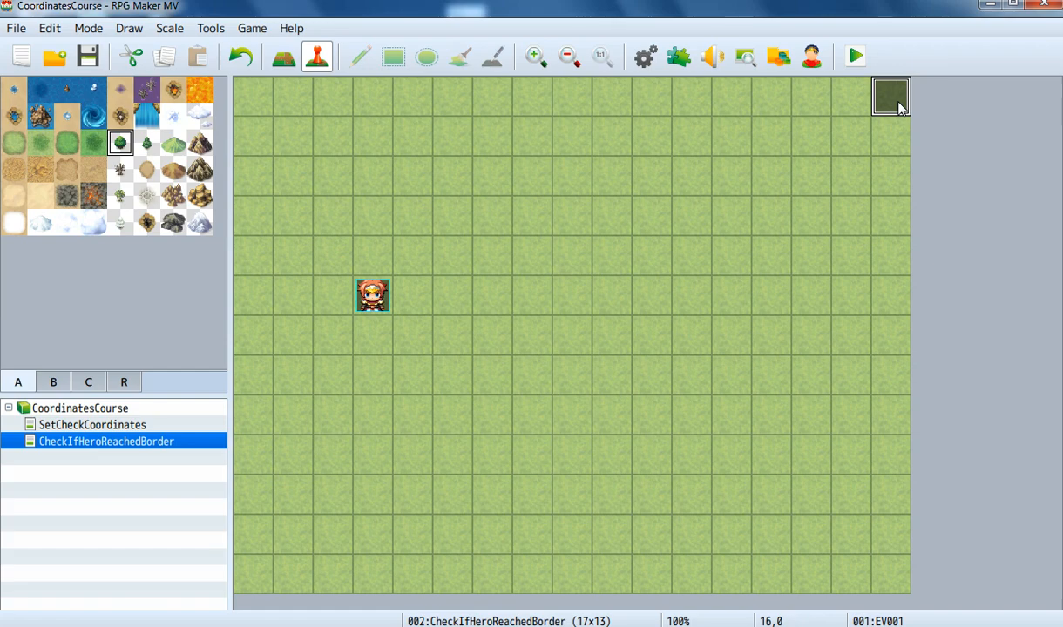
- Paste a copy of the corner event onto every tile of the border column from 16,1 to 16,12
{"action": "key", "text": "Down"}
{"action": "key", "text": "ctrl+v"}
{"action": "key", "text": "Down"}
{"action": "key", "text": "ctrl+v"}
{"action": "key", "text": "Down"}
{"action": "key", "text": "ctrl+v"}
{"action": "key", "text": "Down"}
{"action": "key", "text": "ctrl+v"}
{"action": "key", "text": "Down"}
{"action": "key", "text": "ctrl+v"}
{"action": "key", "text": "Down"}
{"action": "key", "text": "ctrl+v"}
{"action": "key", "text": "Down"}
{"action": "key", "text": "ctrl+v"}
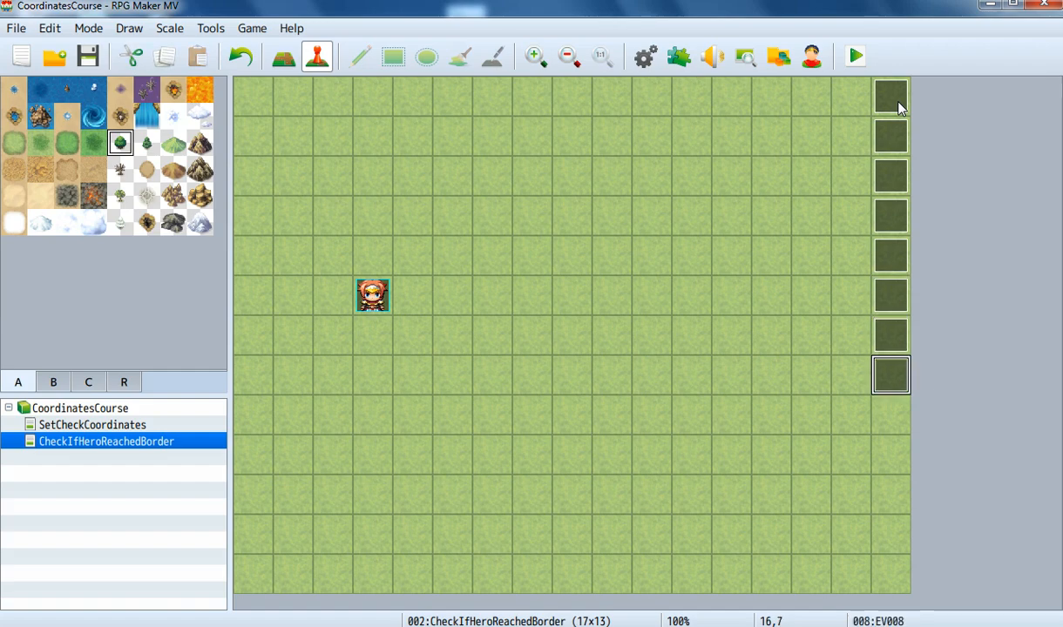
{"action": "key", "text": "Down"}
{"action": "key", "text": "ctrl+v"}
{"action": "key", "text": "Down"}
{"action": "key", "text": "ctrl+v"}
{"action": "key", "text": "Down"}
{"action": "key", "text": "ctrl+v"}
{"action": "key", "text": "Down"}
{"action": "key", "text": "ctrl+v"}
{"action": "key", "text": "Down"}
{"action": "key", "text": "ctrl+v"}
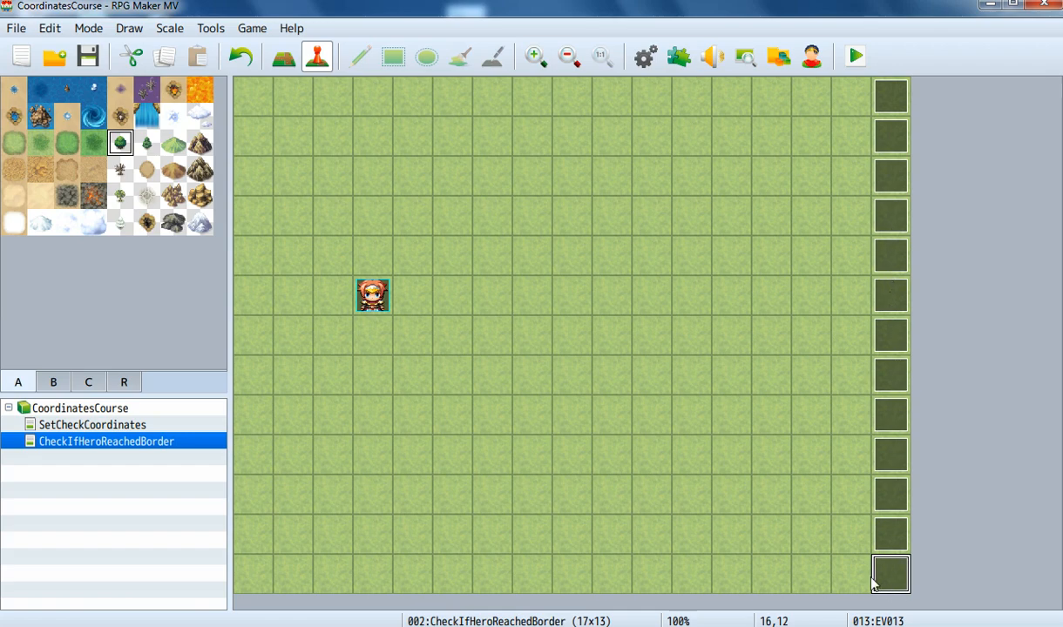
- Relocate the lowest two border events to tiles 13,6 and 15,6, and move the player start to 16,11
{"action": "left_click_drag", "start_coordinate": [885, 574], "coordinate": [780, 315]}
{"action": "left_click_drag", "start_coordinate": [891, 533], "coordinate": [845, 337]}
{"action": "left_click_drag", "start_coordinate": [372, 296], "coordinate": [469, 451]}
{"action": "left_click_drag", "start_coordinate": [689, 509], "coordinate": [896, 549]}
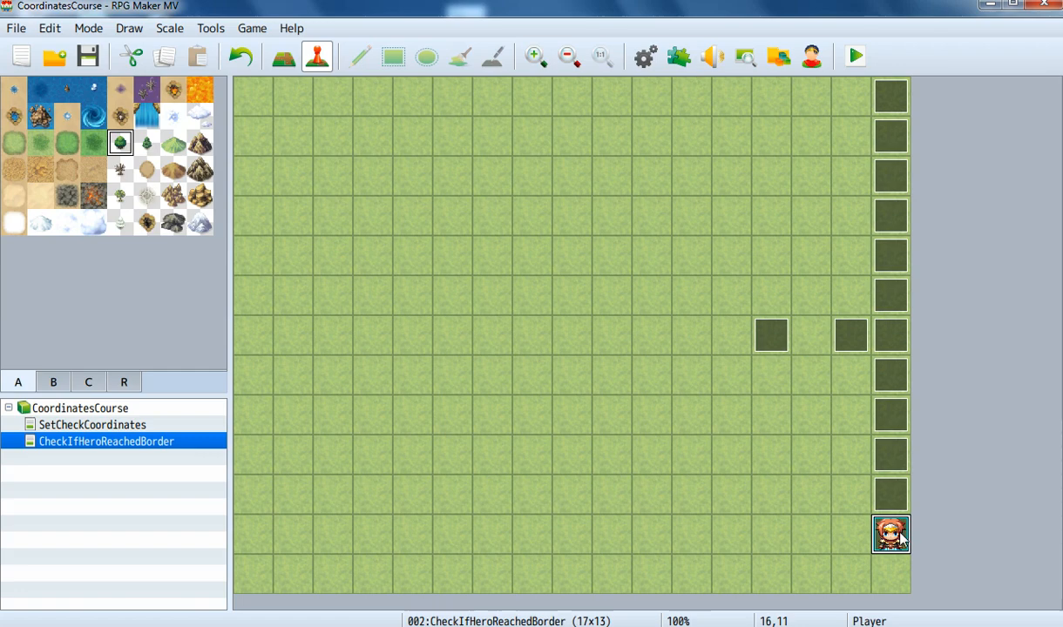
- Move the player start to tile 3,4 and return the two displaced events to 16,11 and 16,12
{"action": "left_click_drag", "start_coordinate": [897, 540], "coordinate": [380, 251]}
{"action": "left_click", "coordinate": [856, 348]}
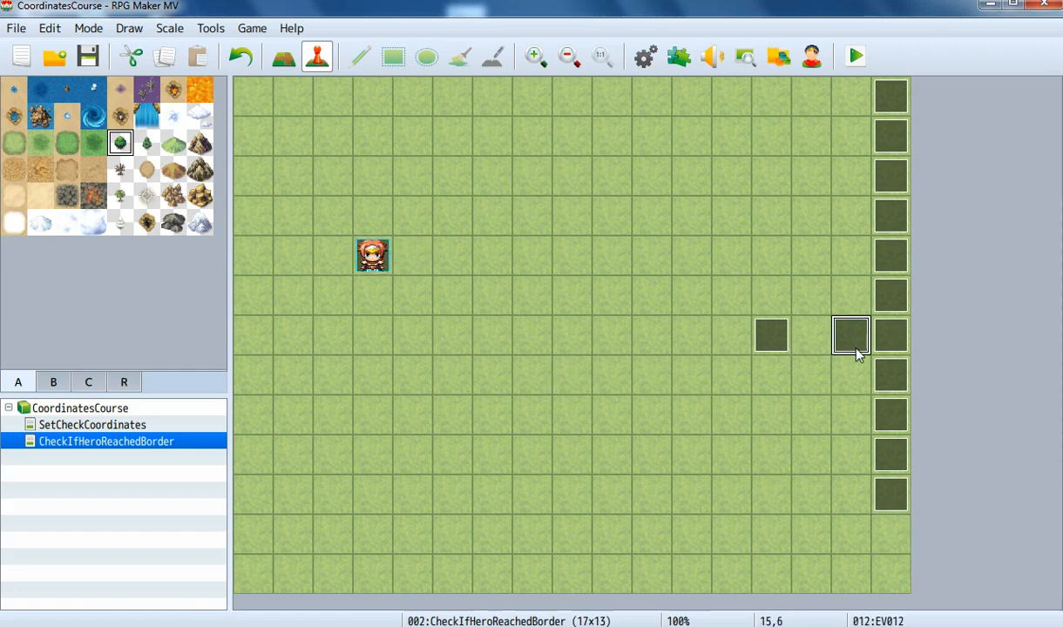
{"action": "left_click_drag", "start_coordinate": [855, 349], "coordinate": [892, 533]}
{"action": "left_click_drag", "start_coordinate": [768, 345], "coordinate": [889, 571]}
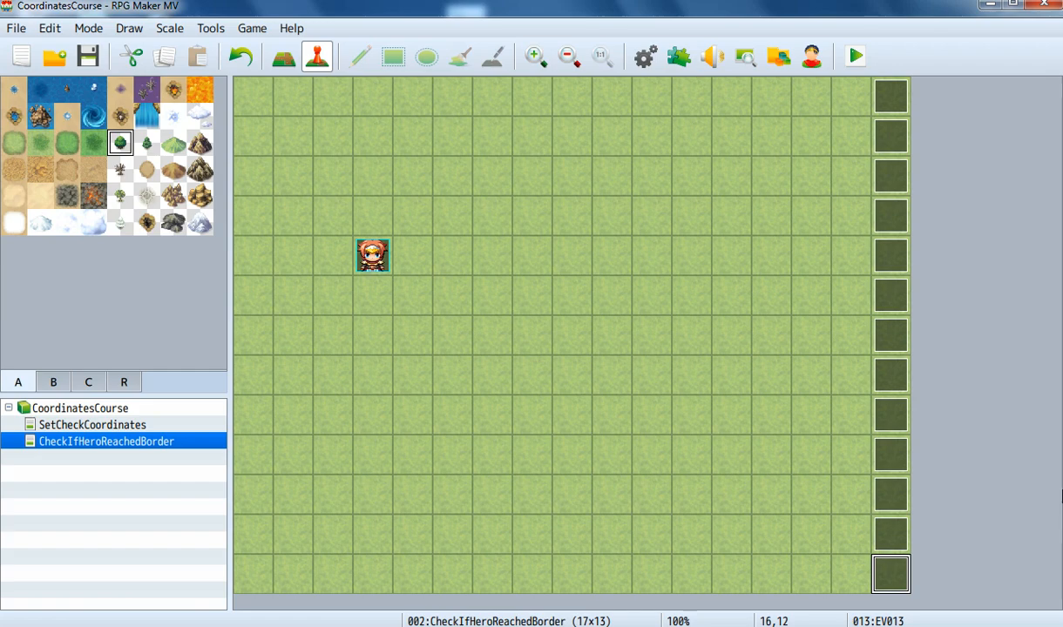
- Delete the copied border events one by one, from tile 16,12 up to 16,1
{"action": "key", "text": "Delete"}
{"action": "key", "text": "Up"}
{"action": "key", "text": "Delete"}
{"action": "key", "text": "Up"}
{"action": "key", "text": "Delete"}
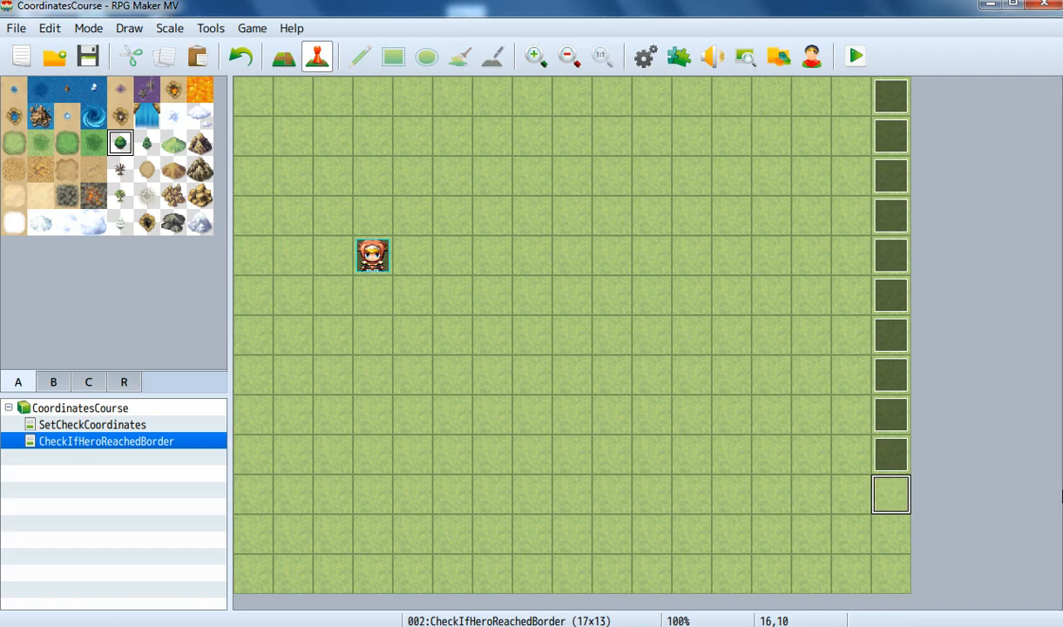
{"action": "key", "text": "Up"}
{"action": "key", "text": "Delete"}
{"action": "key", "text": "Up"}
{"action": "key", "text": "Delete"}
{"action": "key", "text": "Up"}
{"action": "key", "text": "Up"}
{"action": "key", "text": "Down"}
{"action": "key", "text": "Delete"}
{"action": "key", "text": "Up"}
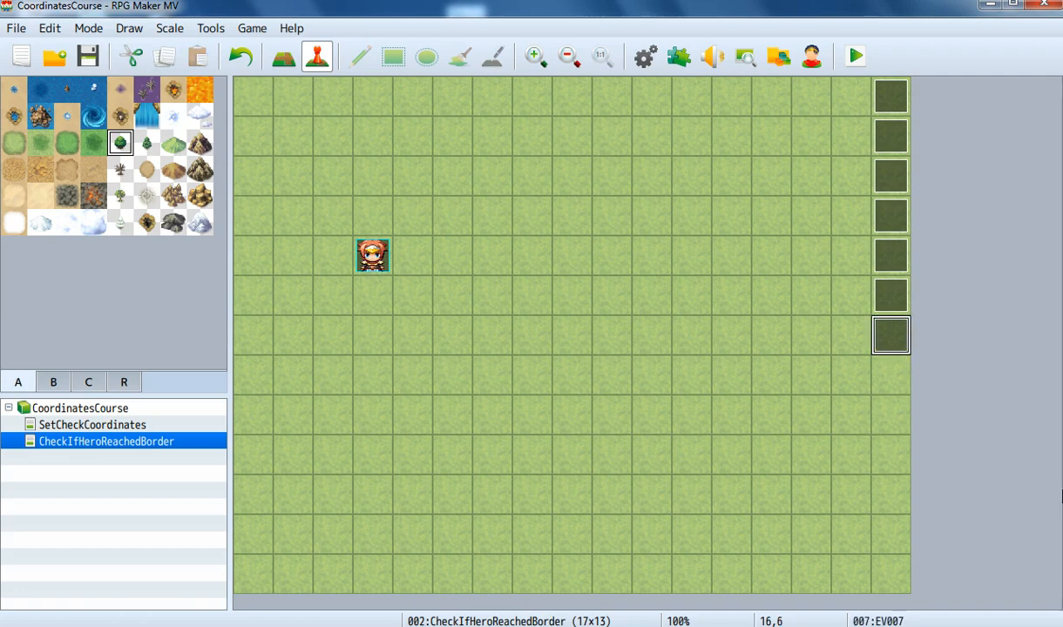
{"action": "key", "text": "Delete"}
{"action": "key", "text": "Up"}
{"action": "key", "text": "Delete"}
{"action": "key", "text": "Up"}
{"action": "key", "text": "Delete"}
{"action": "key", "text": "Up"}
{"action": "key", "text": "Delete"}
{"action": "key", "text": "Up"}
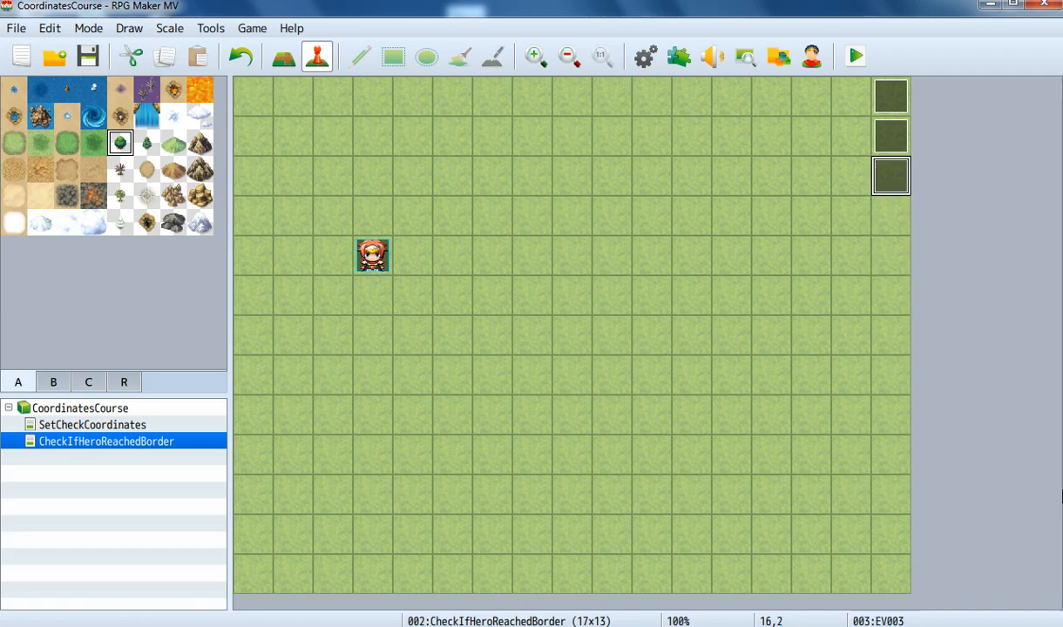
{"action": "key", "text": "Delete"}
{"action": "key", "text": "Up"}
{"action": "key", "text": "Delete"}
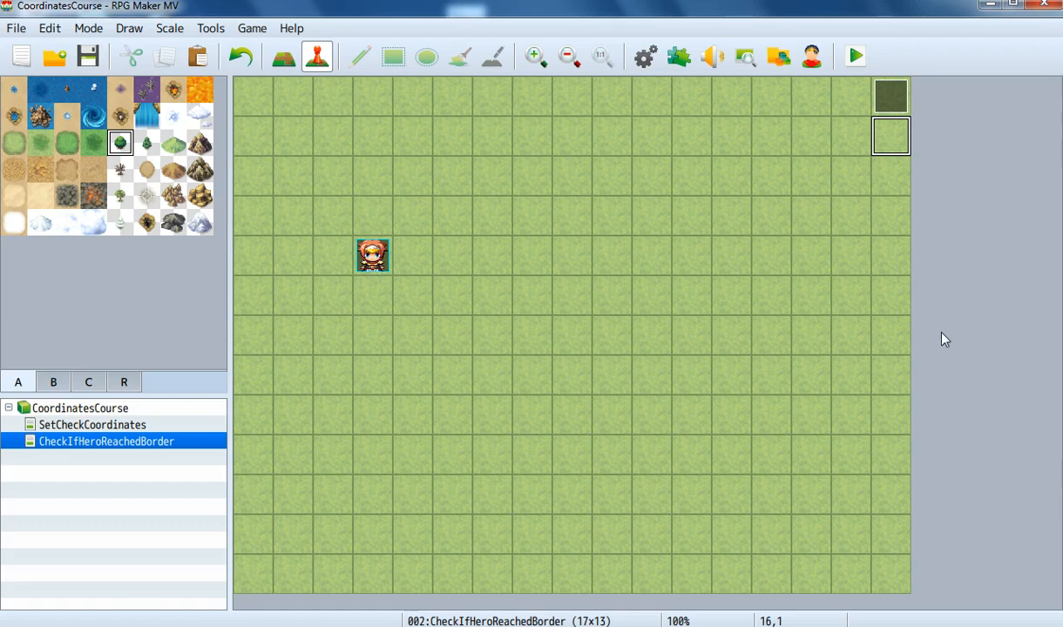
- Set the corner event's trigger to Parallel and delete its Transfer Player command
{"action": "double_click", "coordinate": [890, 98]}
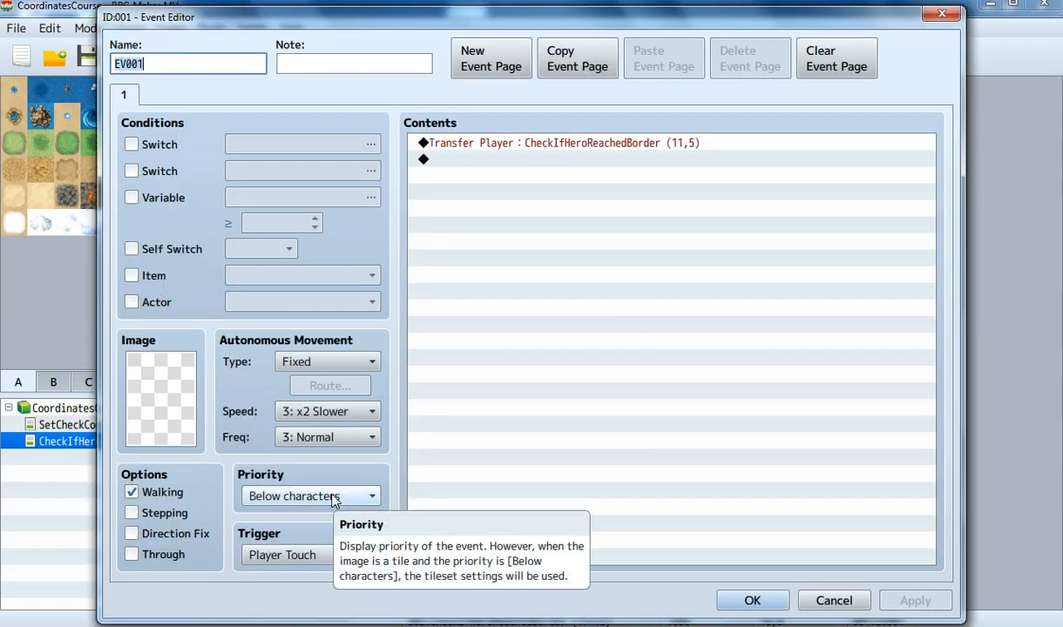
{"action": "left_click", "coordinate": [281, 555]}
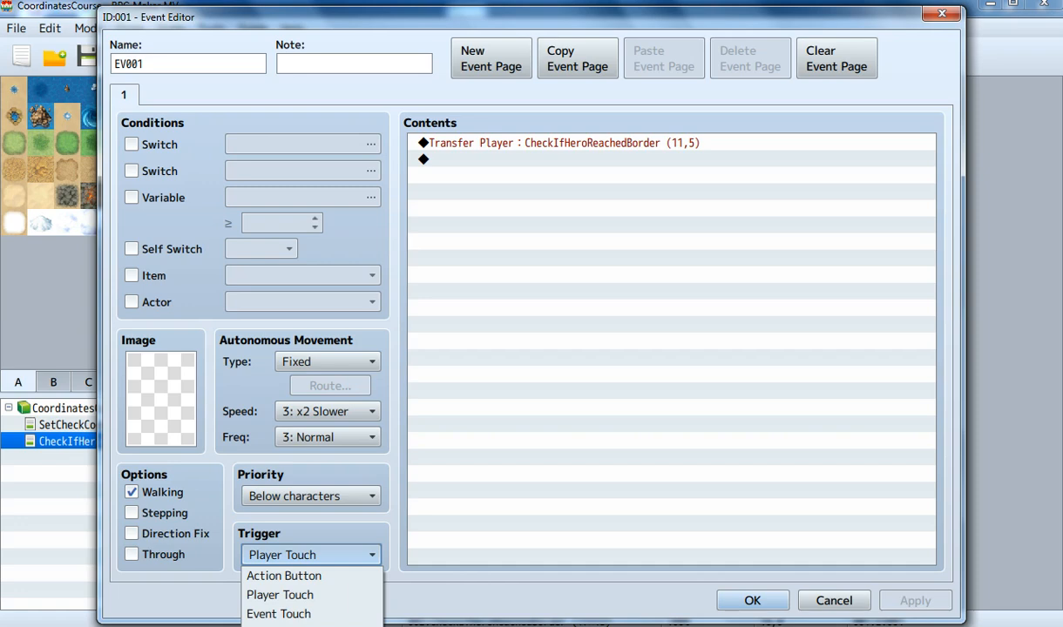
{"action": "left_click", "coordinate": [279, 626]}
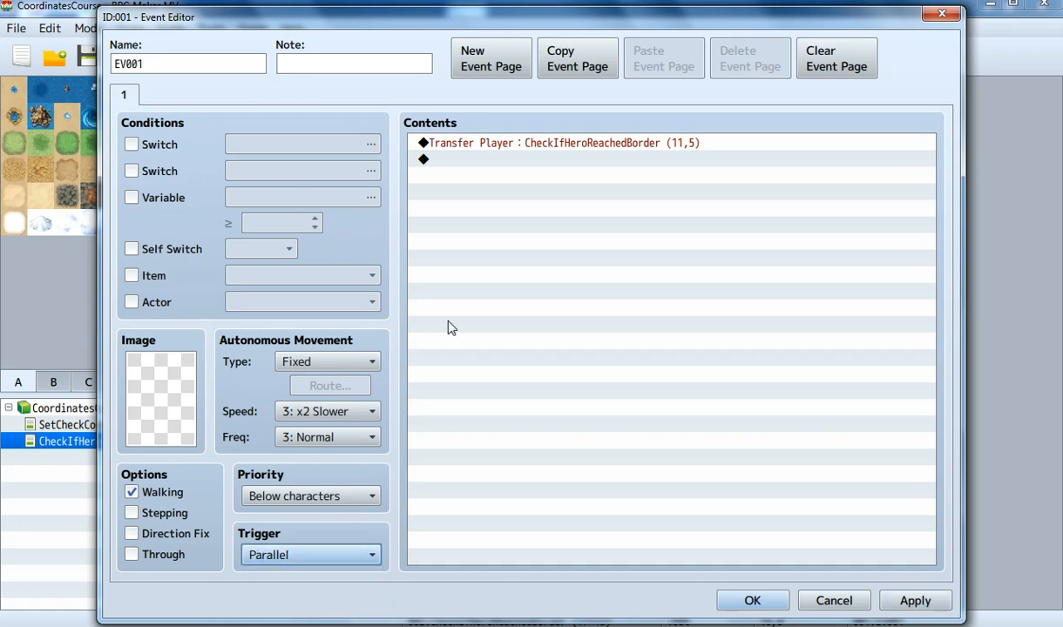
{"action": "left_click", "coordinate": [477, 142]}
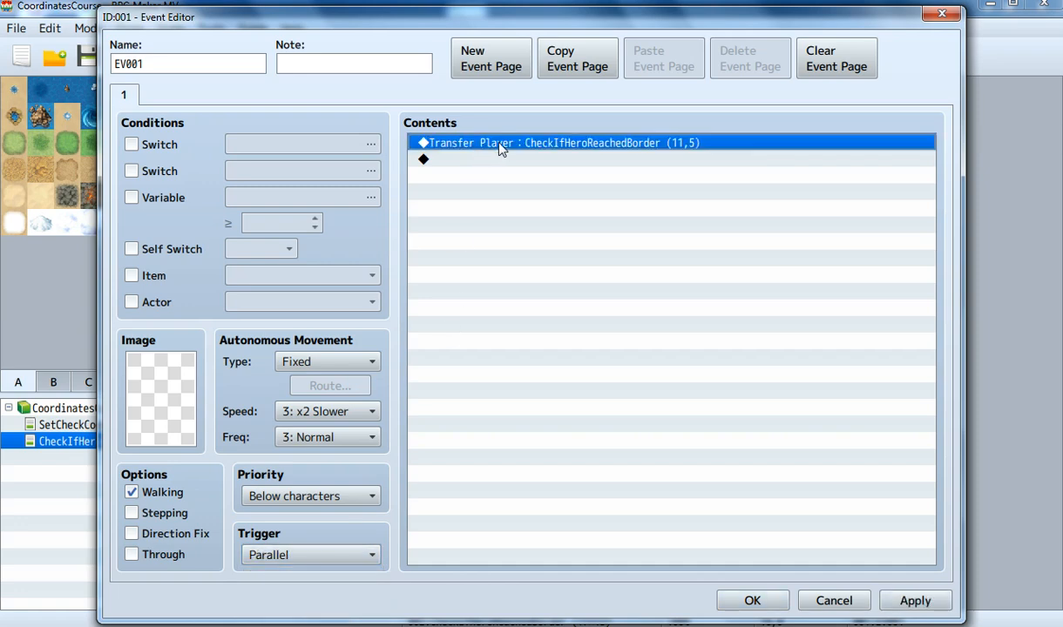
{"action": "right_click", "coordinate": [499, 147]}
{"action": "left_click", "coordinate": [533, 256]}
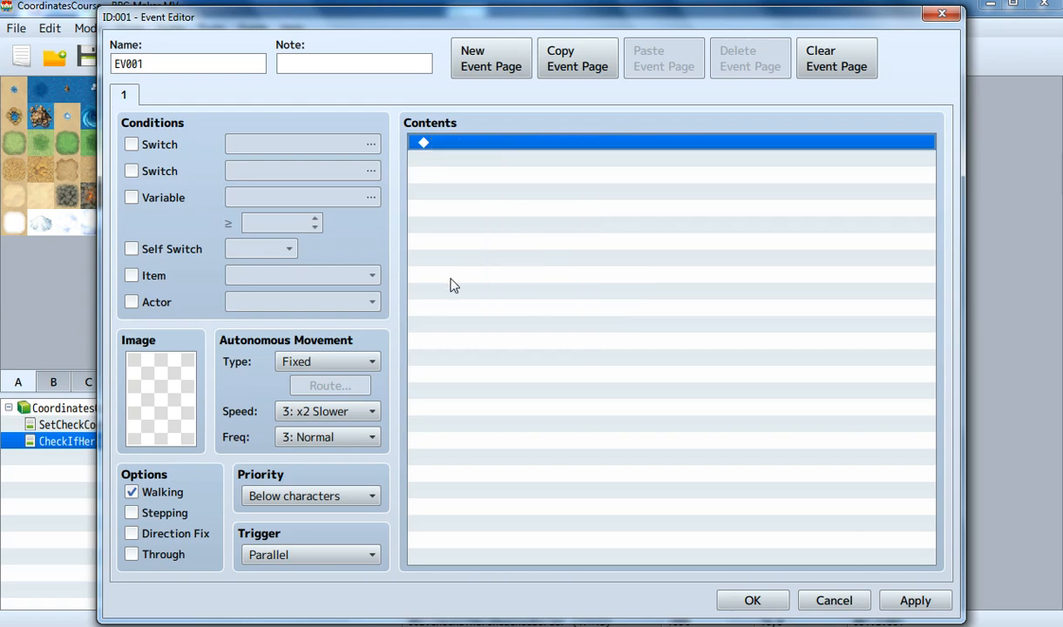
- Turn off the corner event's Walking option, turn on Through, and apply the event changes
{"action": "left_click", "coordinate": [161, 493]}
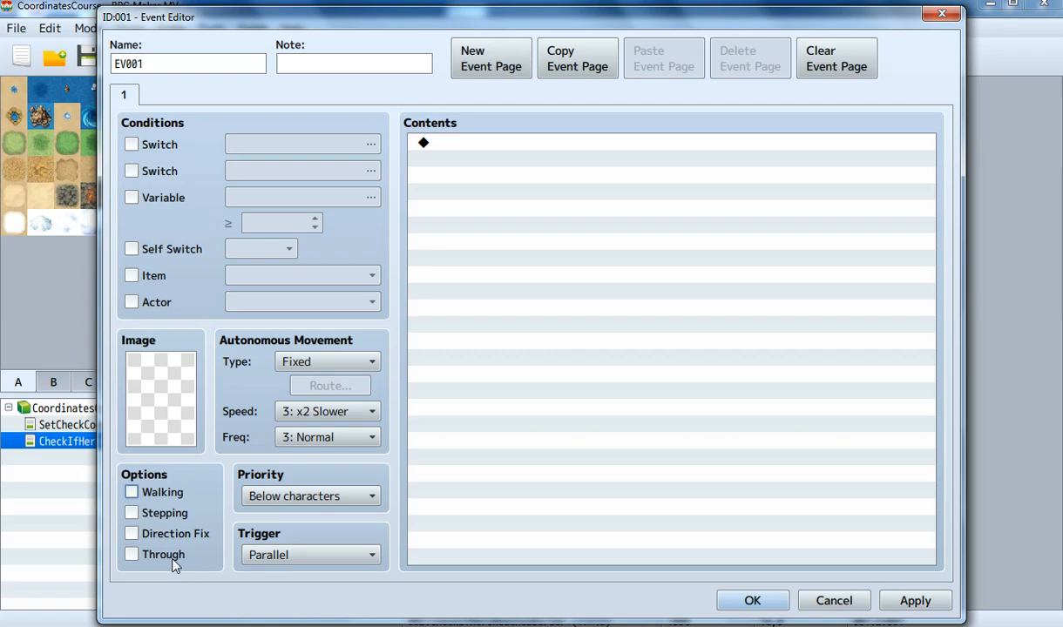
{"action": "left_click", "coordinate": [167, 552]}
{"action": "left_click", "coordinate": [749, 601]}
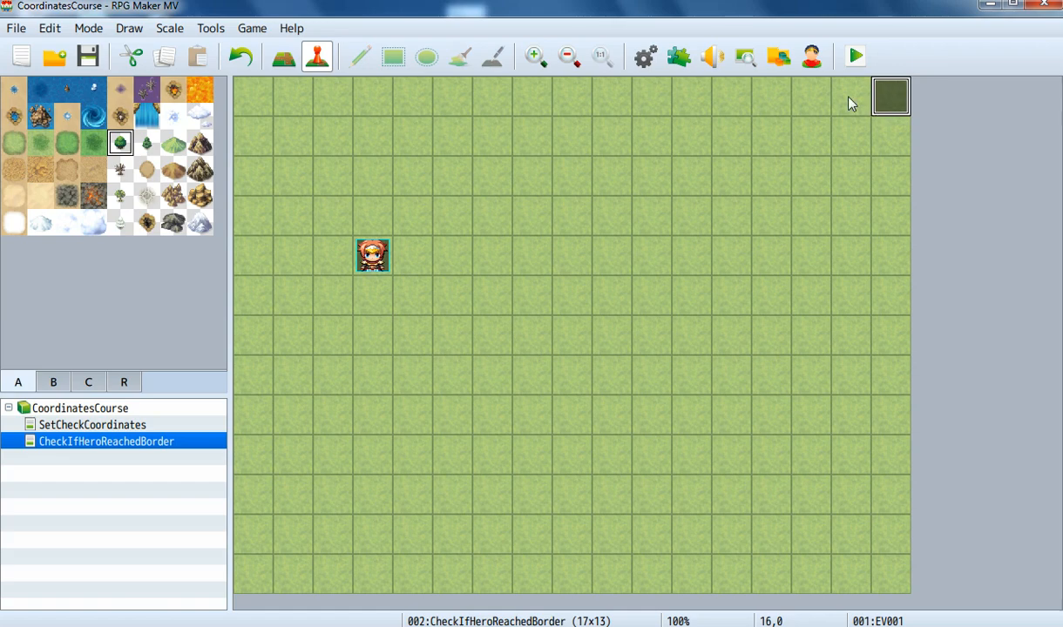
- Move the player start to tile 15,0 beside the corner event, and review that event's settings
{"action": "left_click", "coordinate": [850, 98]}
{"action": "left_click", "coordinate": [386, 265]}
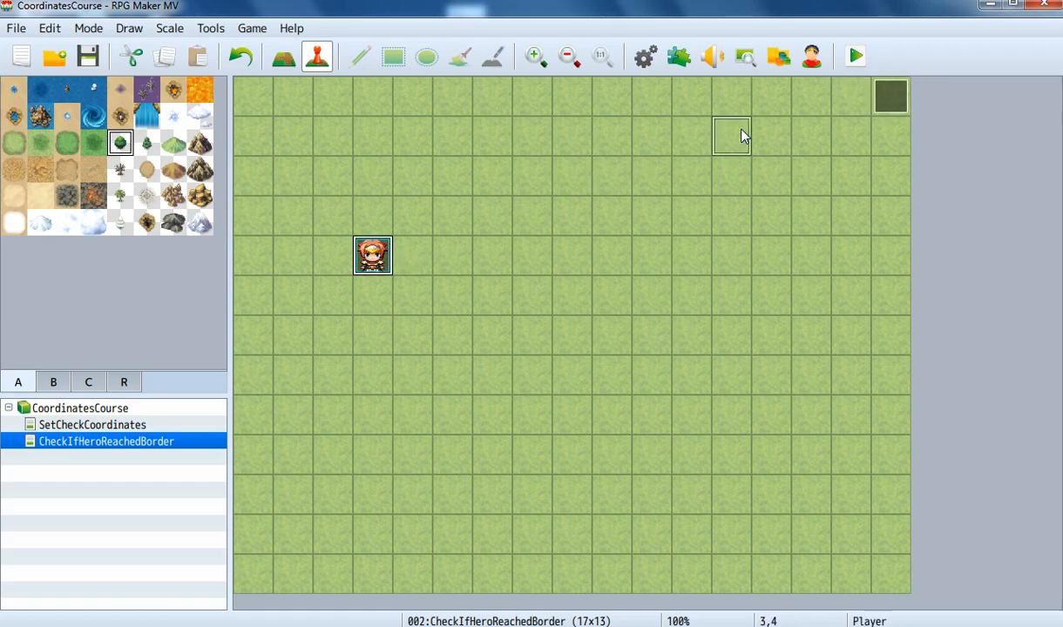
{"action": "left_click_drag", "start_coordinate": [841, 103], "coordinate": [844, 101]}
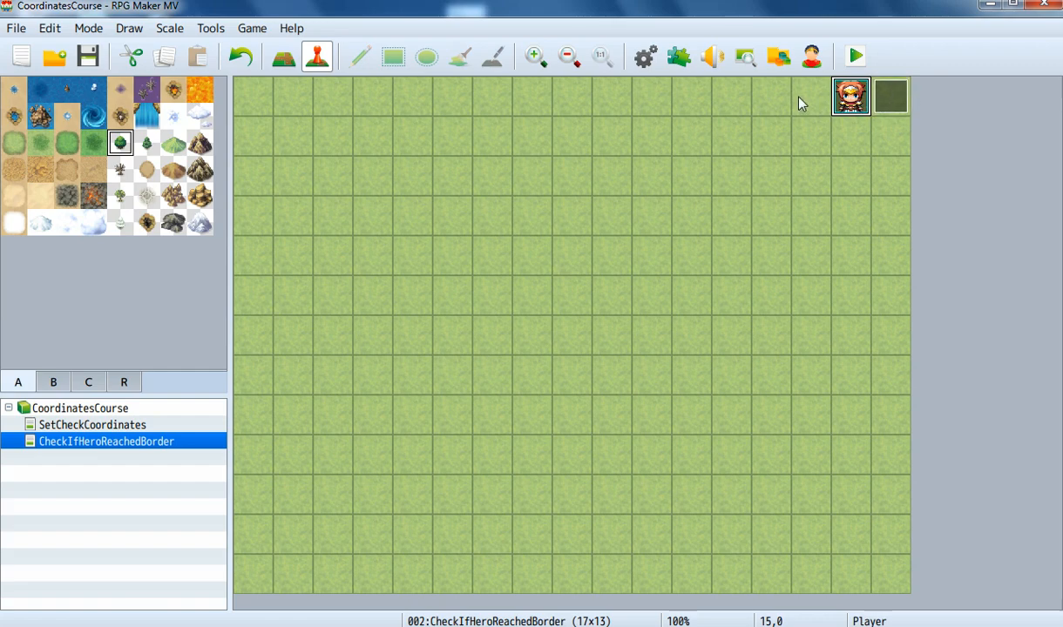
{"action": "double_click", "coordinate": [887, 96]}
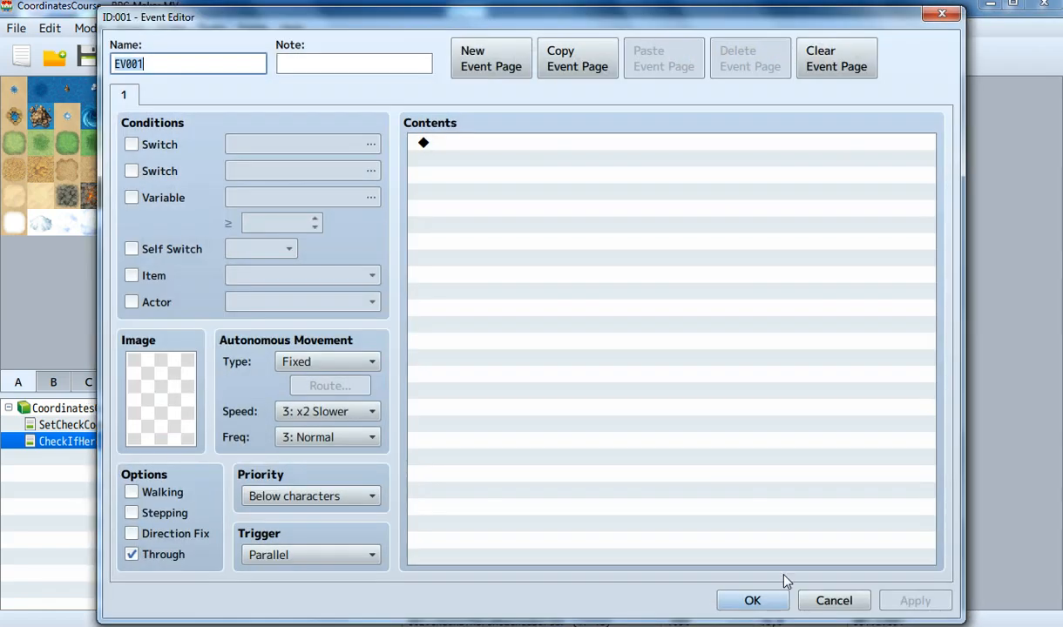
{"action": "left_click", "coordinate": [749, 593]}
- Move the player start to tile 12,3
{"action": "left_click_drag", "start_coordinate": [850, 95], "coordinate": [733, 216]}
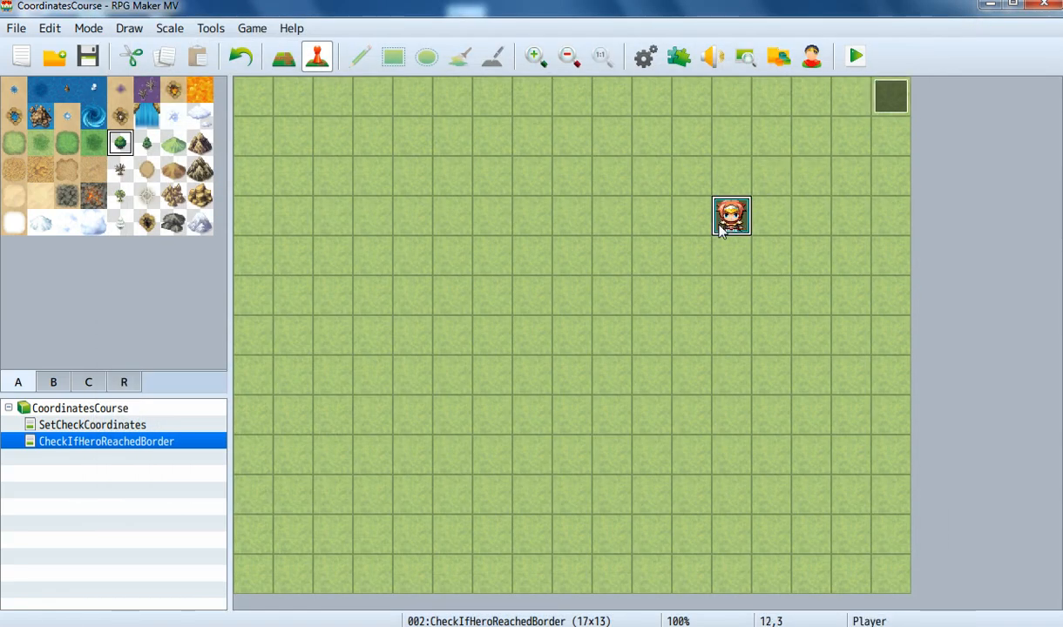
{"action": "left_click", "coordinate": [890, 106]}
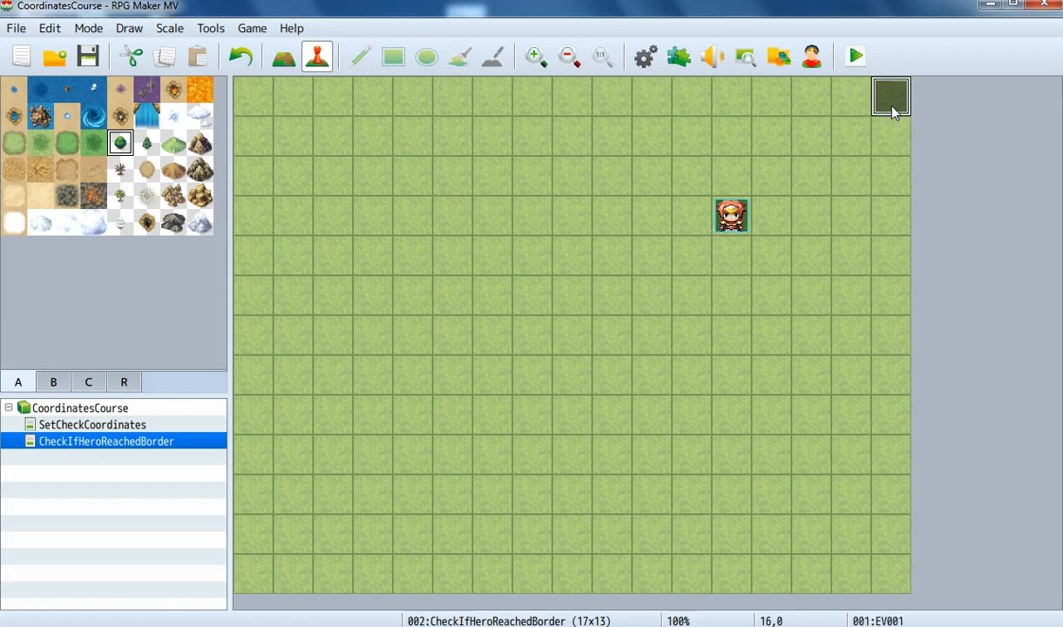
{"action": "left_click", "coordinate": [736, 214]}
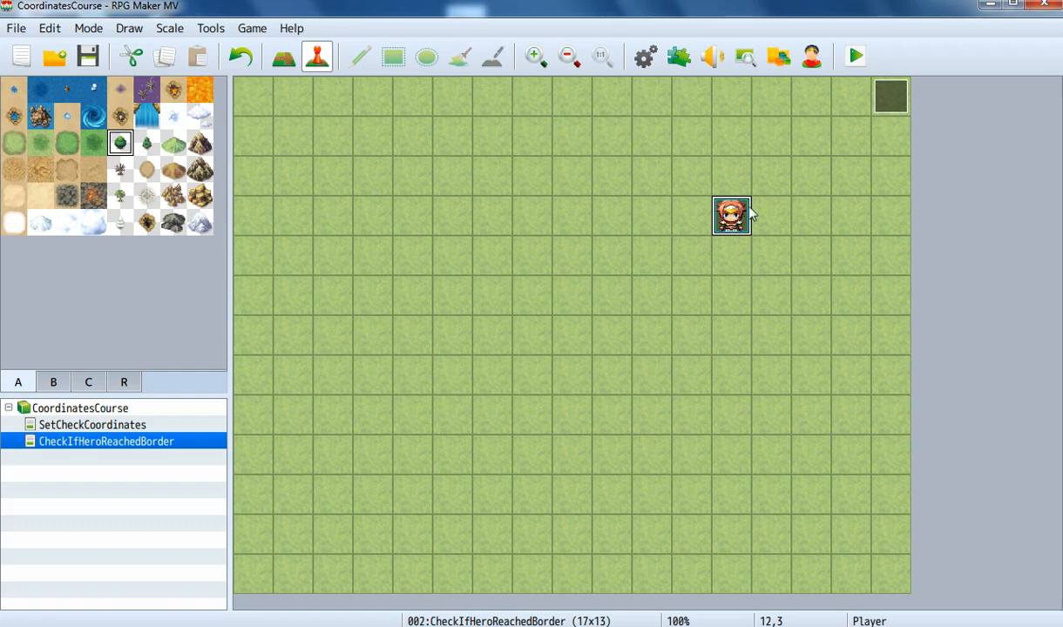
- Rename the corner event at tile 16,0 as Border
{"action": "left_click", "coordinate": [887, 97]}
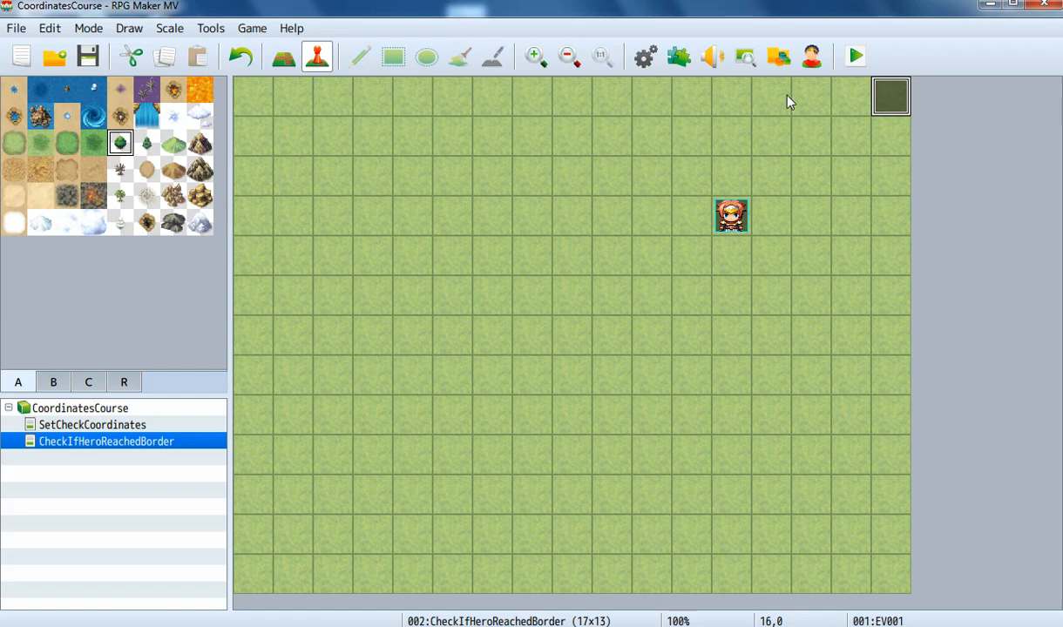
{"action": "key", "text": "Return"}
{"action": "type", "text": "Border"}
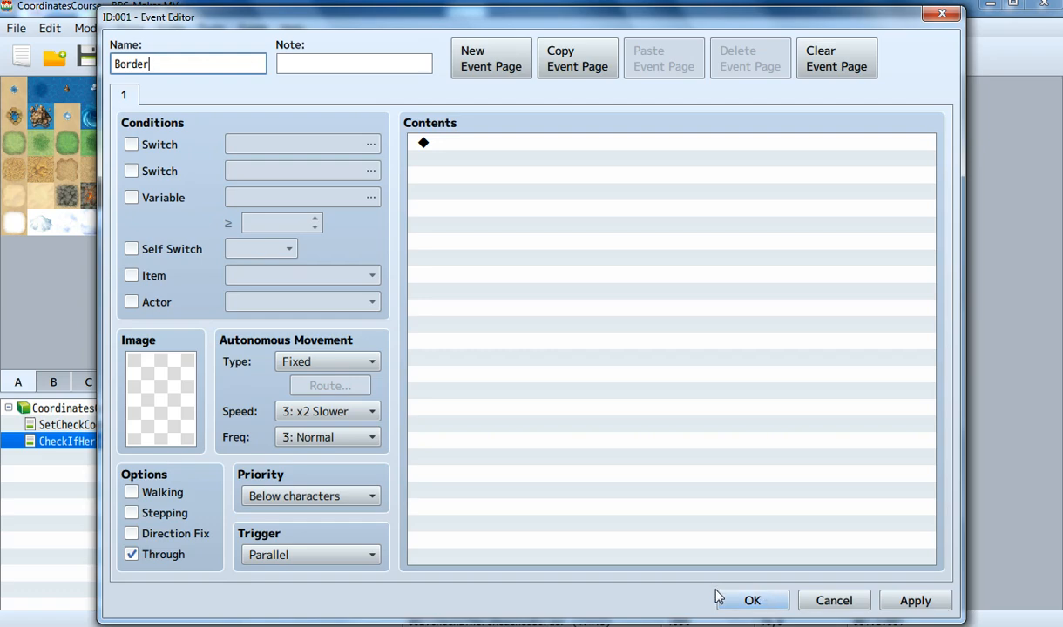
{"action": "left_click", "coordinate": [740, 600]}
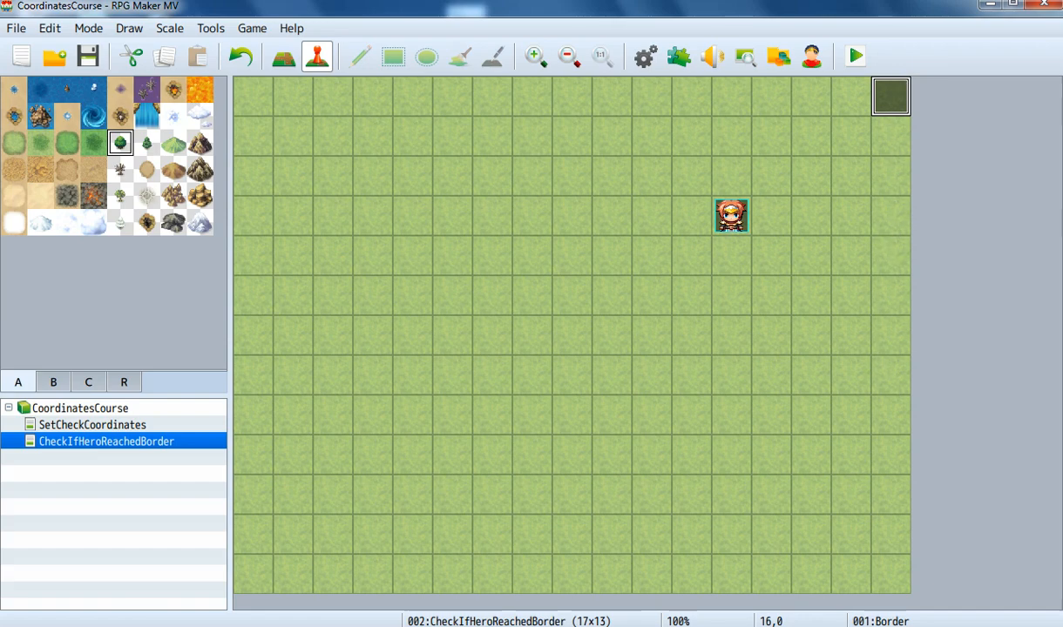
{"action": "left_click", "coordinate": [739, 219]}
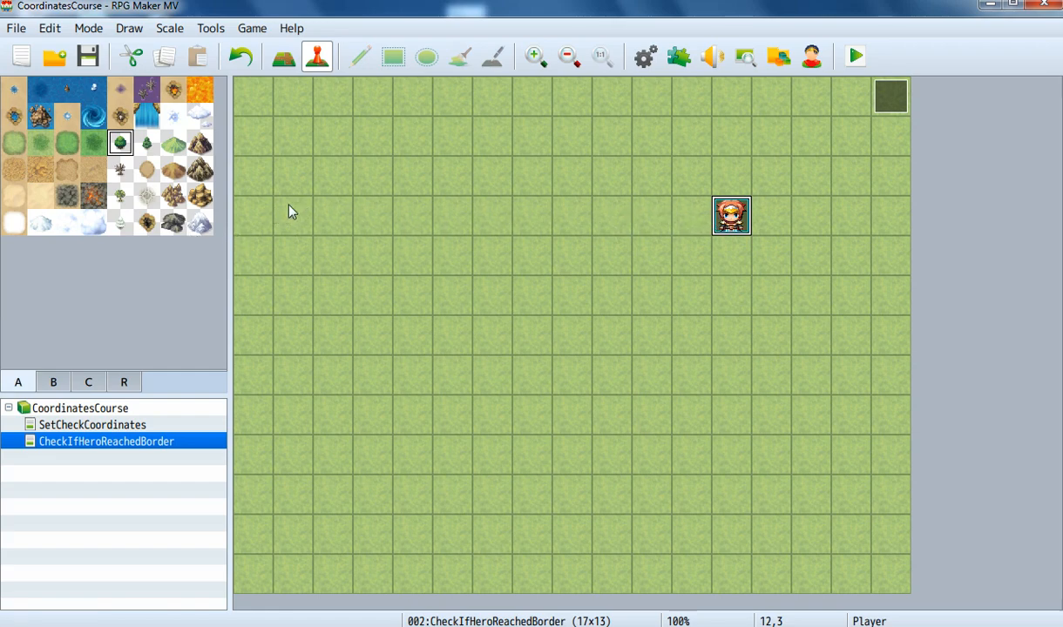
{"action": "left_click", "coordinate": [257, 207]}
{"action": "left_click", "coordinate": [719, 222]}
{"action": "key", "text": "Down"}
{"action": "key", "text": "Down"}
{"action": "key", "text": "Down"}
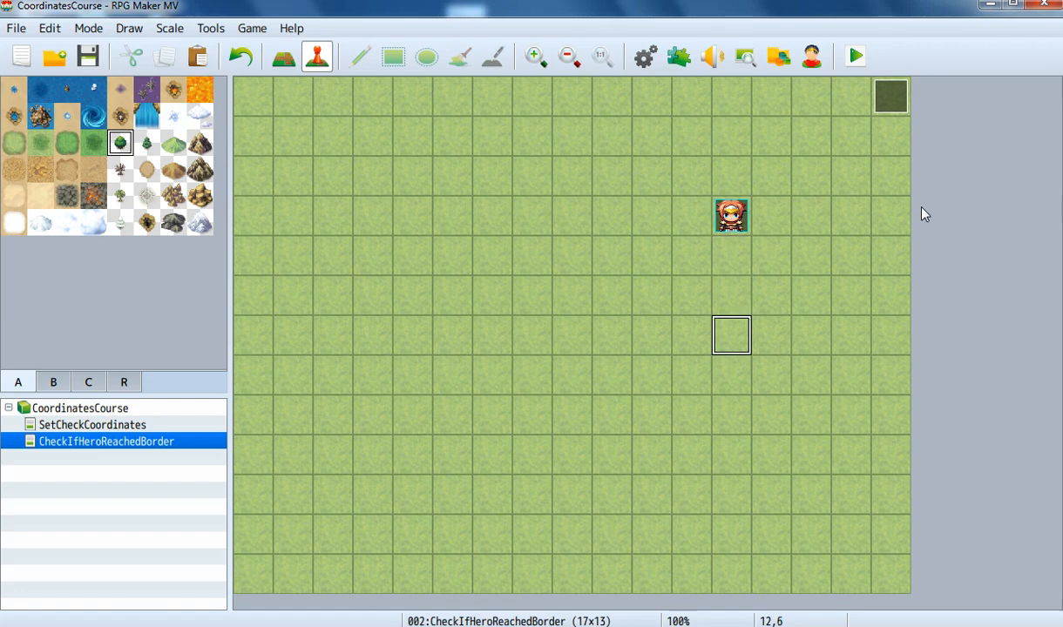
{"action": "key", "text": "Up"}
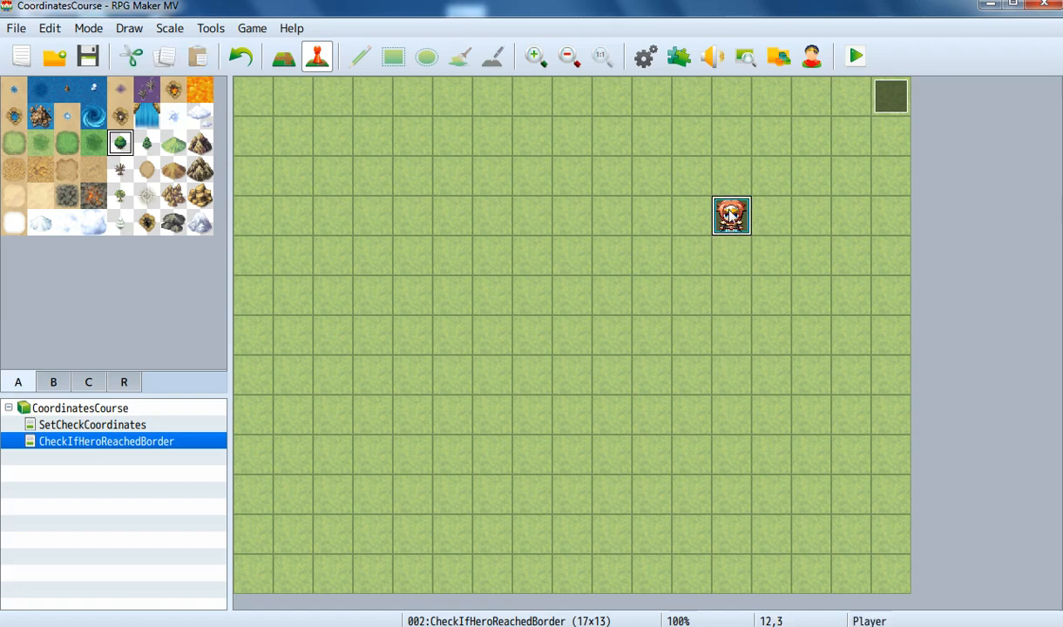
- Move the player start to border tile 16,4, and from there to tile 12,6
{"action": "left_click_drag", "start_coordinate": [731, 215], "coordinate": [908, 259]}
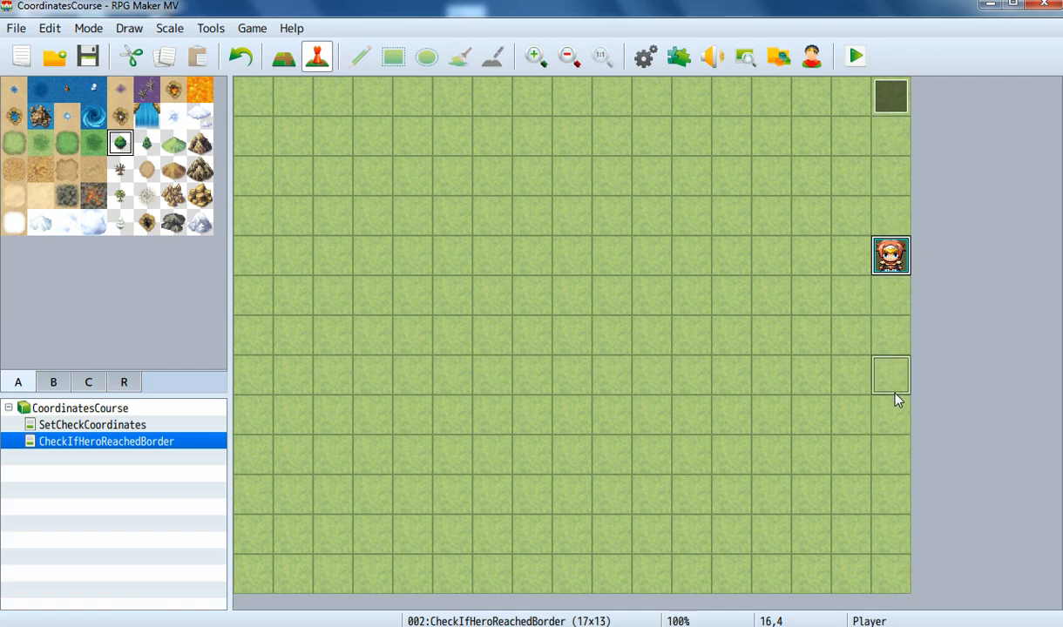
{"action": "left_click_drag", "start_coordinate": [884, 403], "coordinate": [745, 344]}
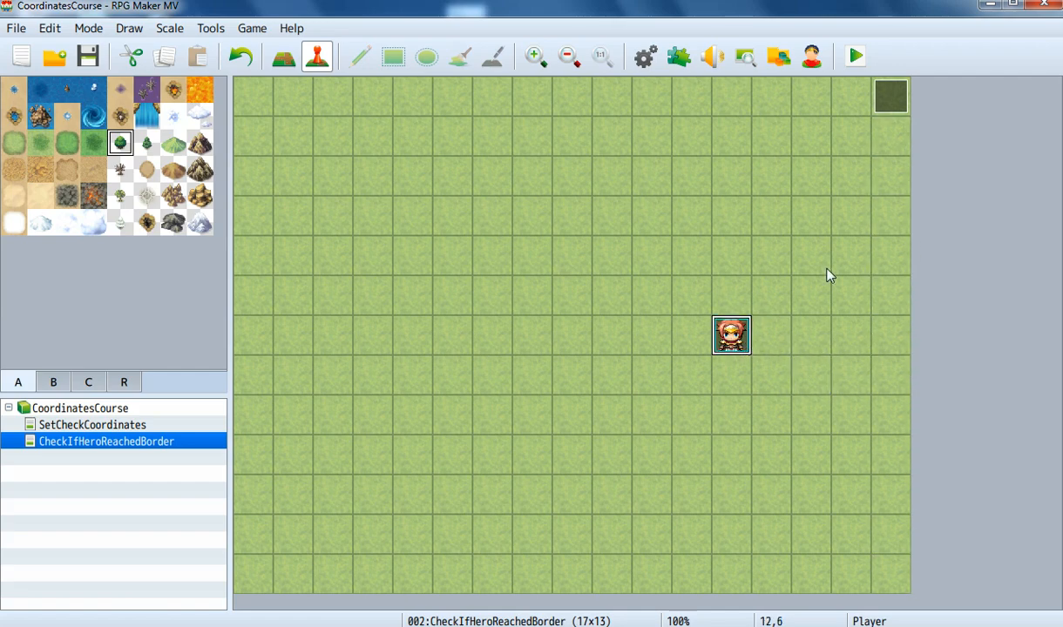
- Open the Border event and start adding a Control Variables command to its empty contents
{"action": "left_click", "coordinate": [890, 97]}
{"action": "double_click", "coordinate": [890, 97]}
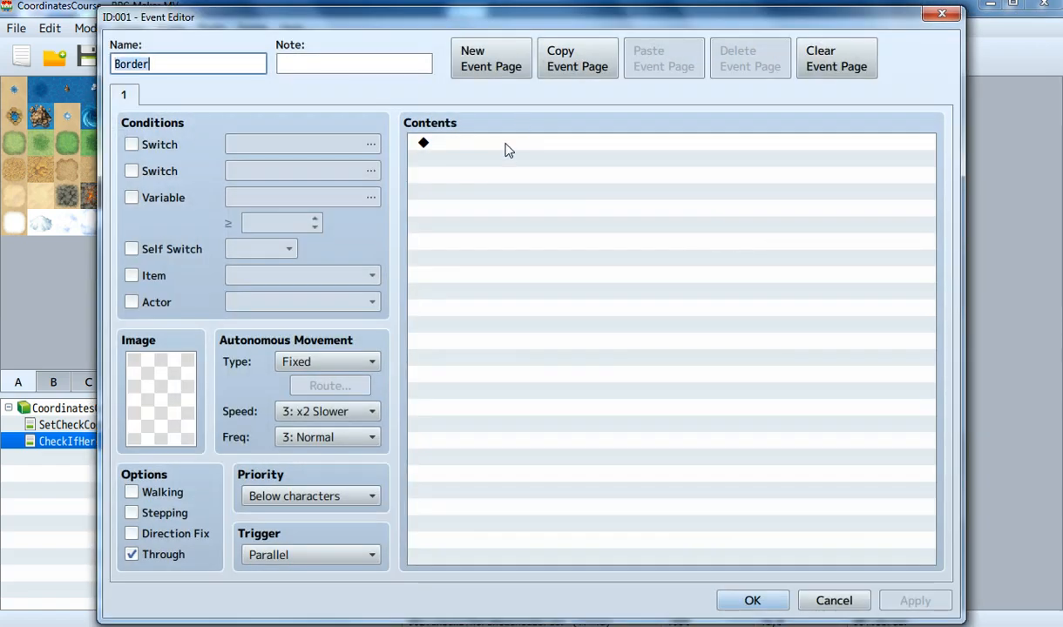
{"action": "left_click", "coordinate": [510, 150]}
{"action": "double_click", "coordinate": [510, 150]}
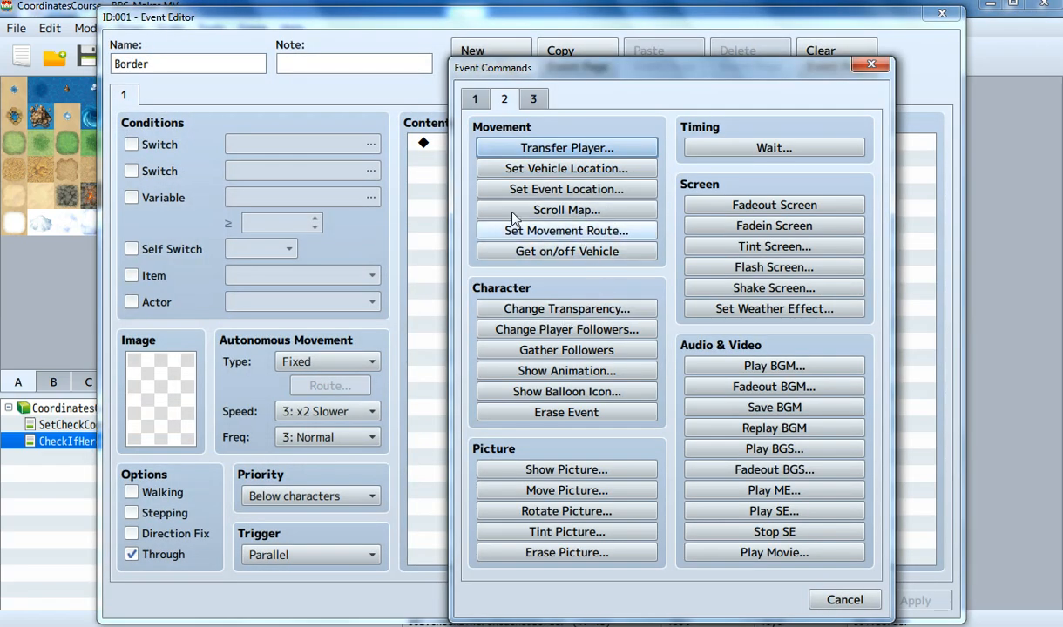
{"action": "left_click", "coordinate": [476, 100]}
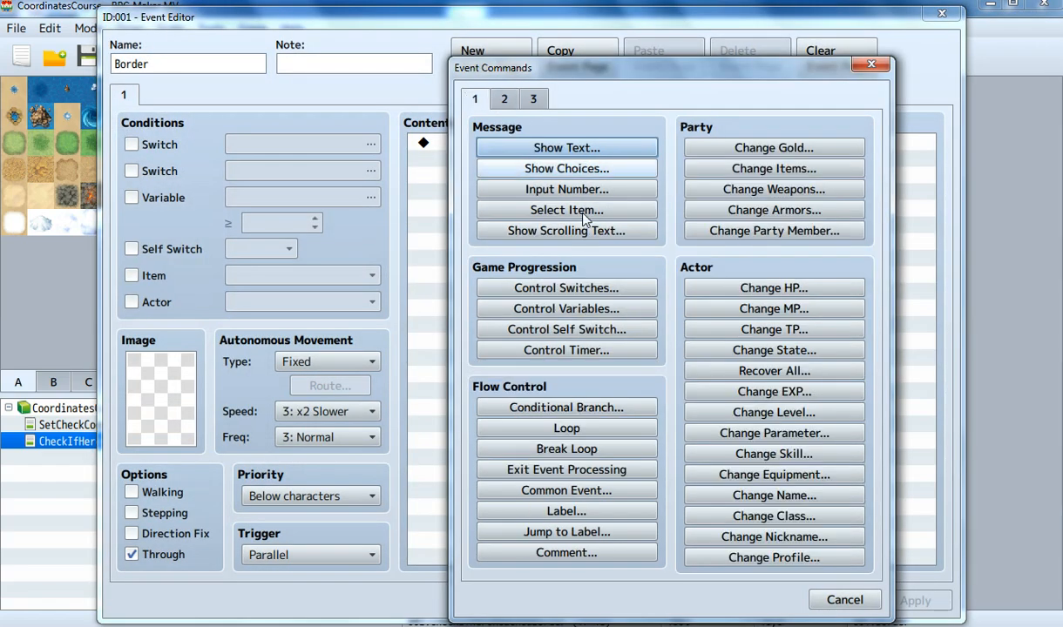
{"action": "left_click", "coordinate": [612, 310]}
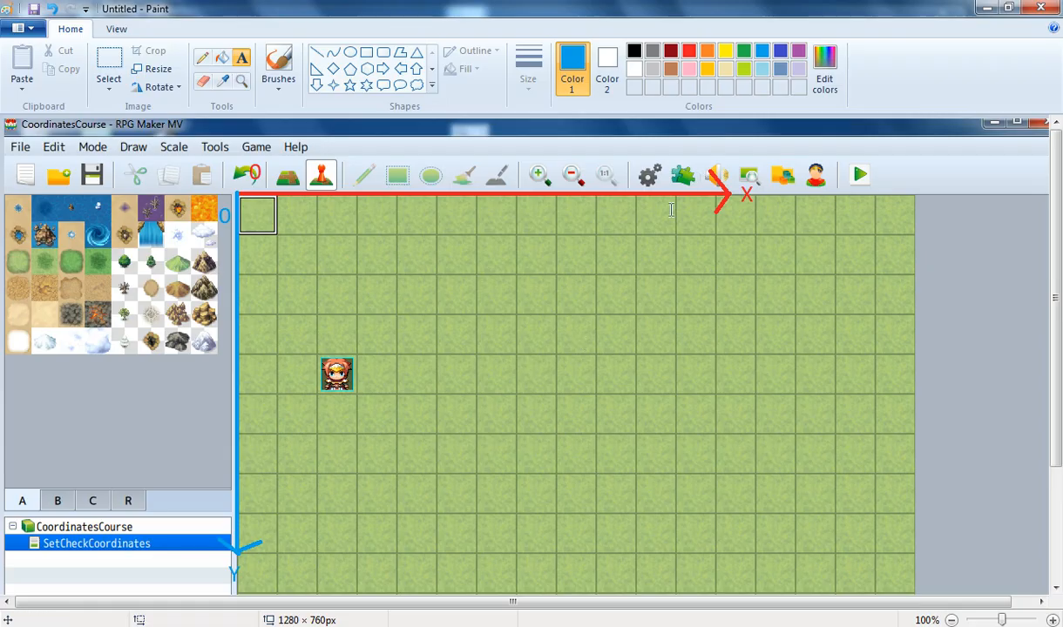
- Examine the X and Y axes on the map sketch in Paint, and return to RPG Maker MV
{"action": "scroll", "coordinate": [604, 254], "scroll_direction": "down", "scroll_amount": 3}
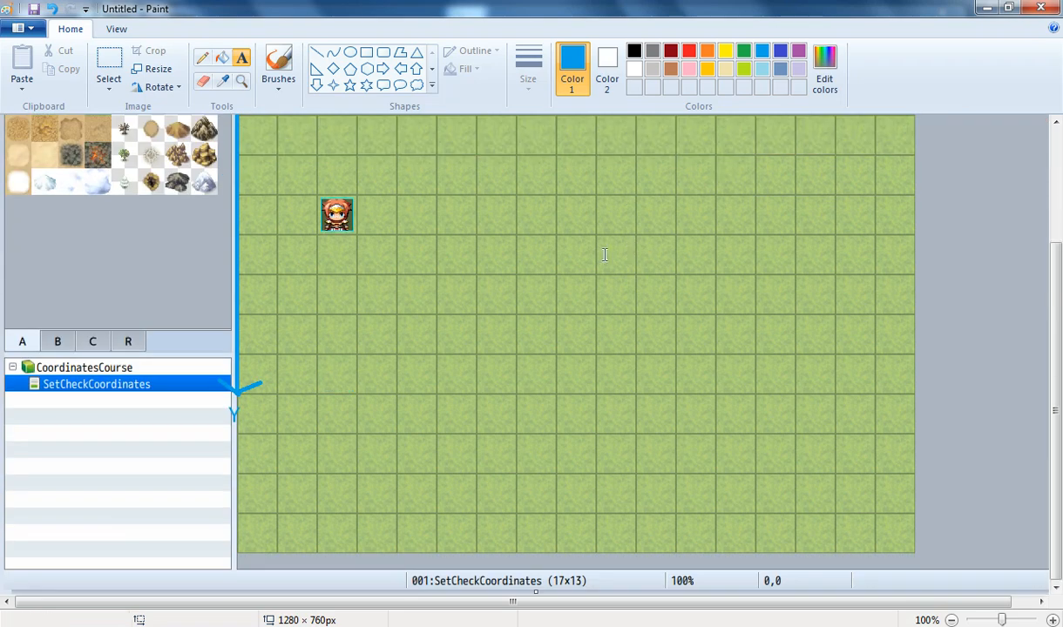
{"action": "scroll", "coordinate": [557, 261], "scroll_direction": "up", "scroll_amount": 4}
{"action": "scroll", "coordinate": [575, 297], "scroll_direction": "down", "scroll_amount": 3}
{"action": "scroll", "coordinate": [591, 308], "scroll_direction": "up", "scroll_amount": 3}
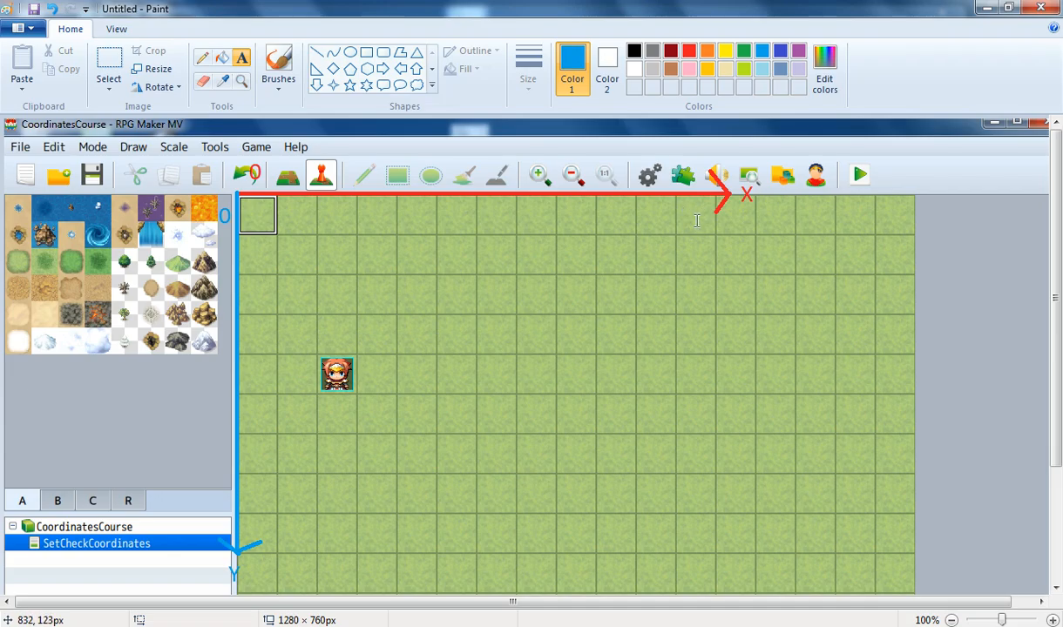
{"action": "key", "text": "alt+Tab"}
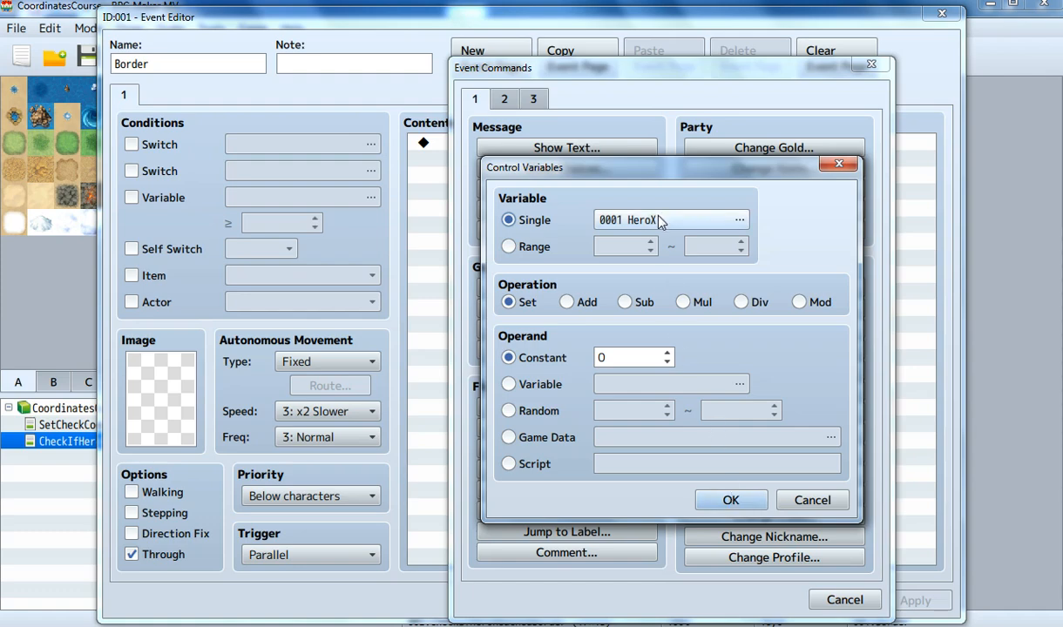
- Set variable 0001 HeroX to the game data Map X of the Player character and add the command
{"action": "left_click", "coordinate": [561, 445]}
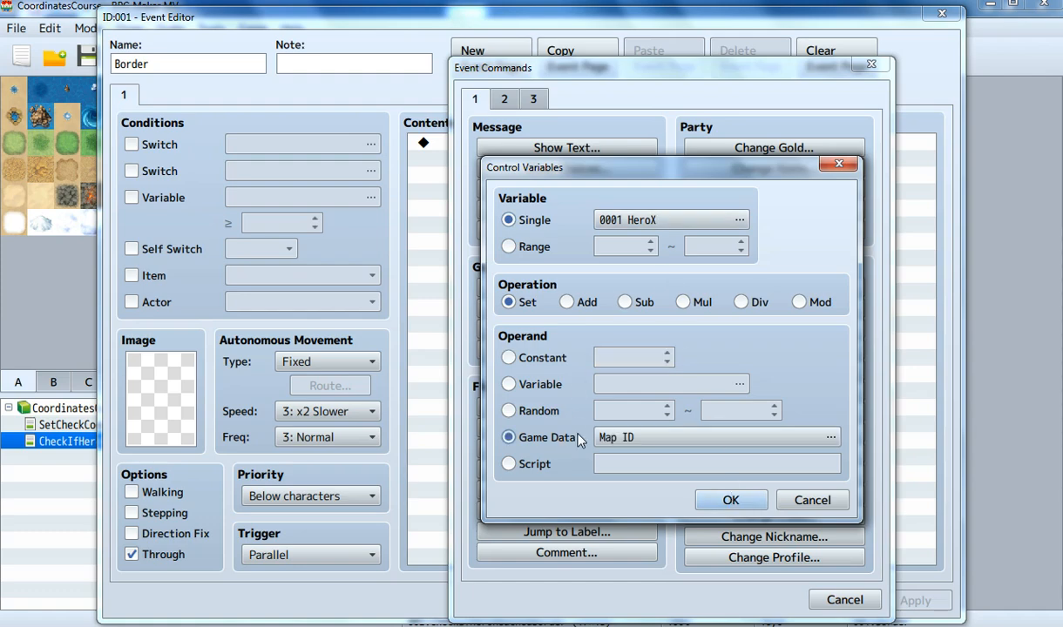
{"action": "left_click", "coordinate": [615, 436]}
{"action": "left_click", "coordinate": [509, 380]}
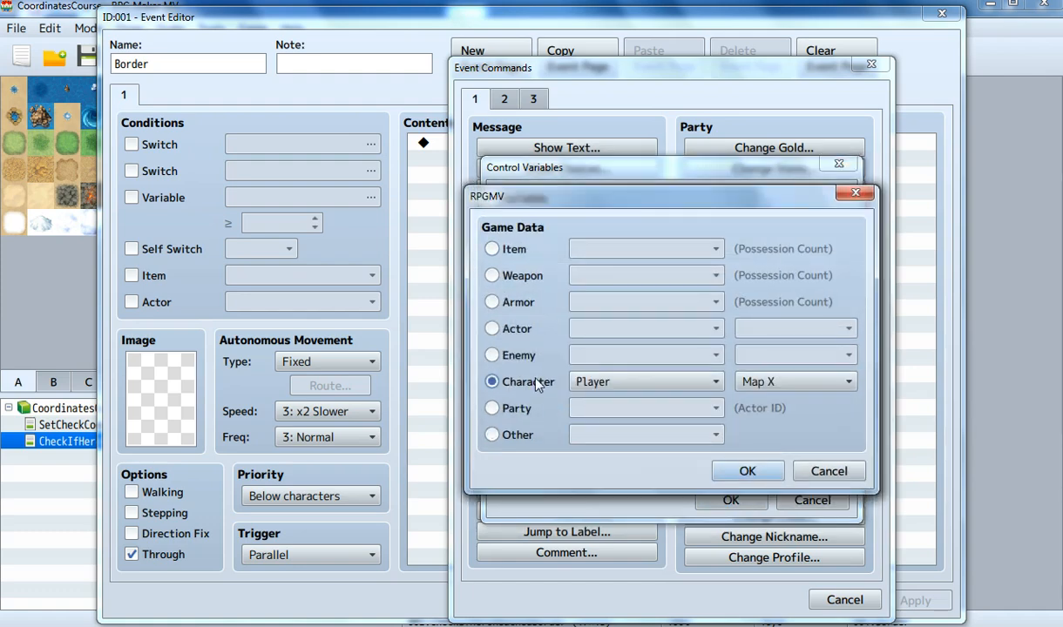
{"action": "left_click", "coordinate": [745, 471]}
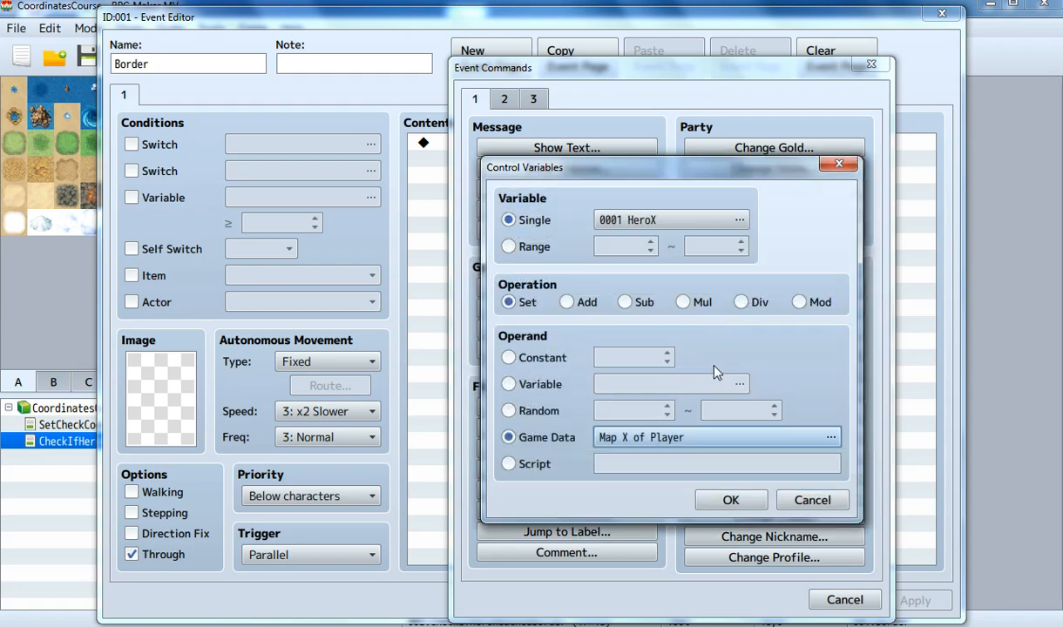
{"action": "left_click", "coordinate": [723, 501]}
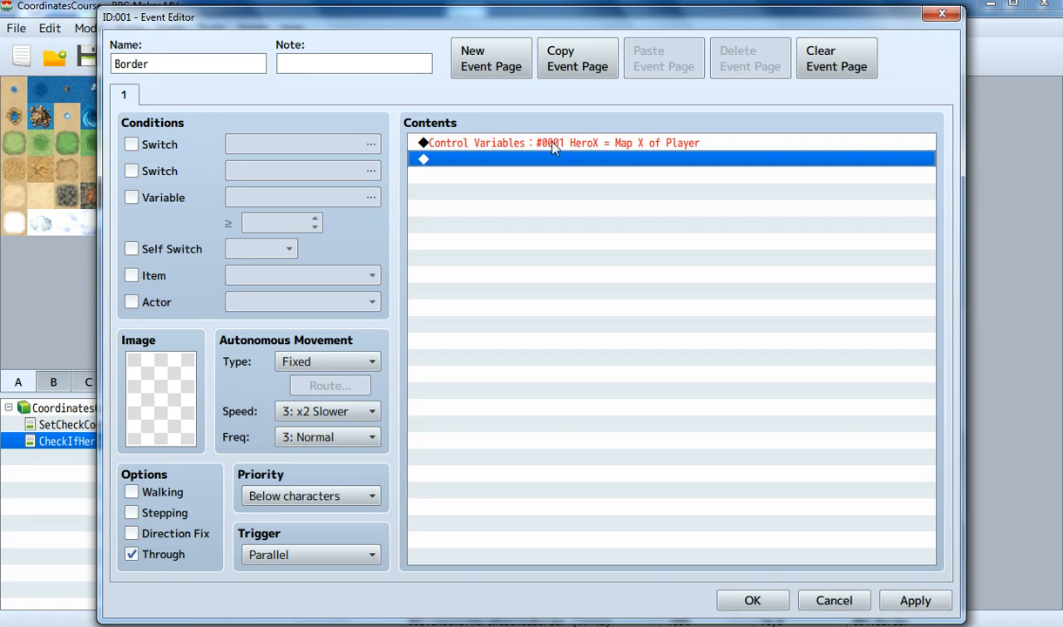
{"action": "left_click", "coordinate": [554, 146]}
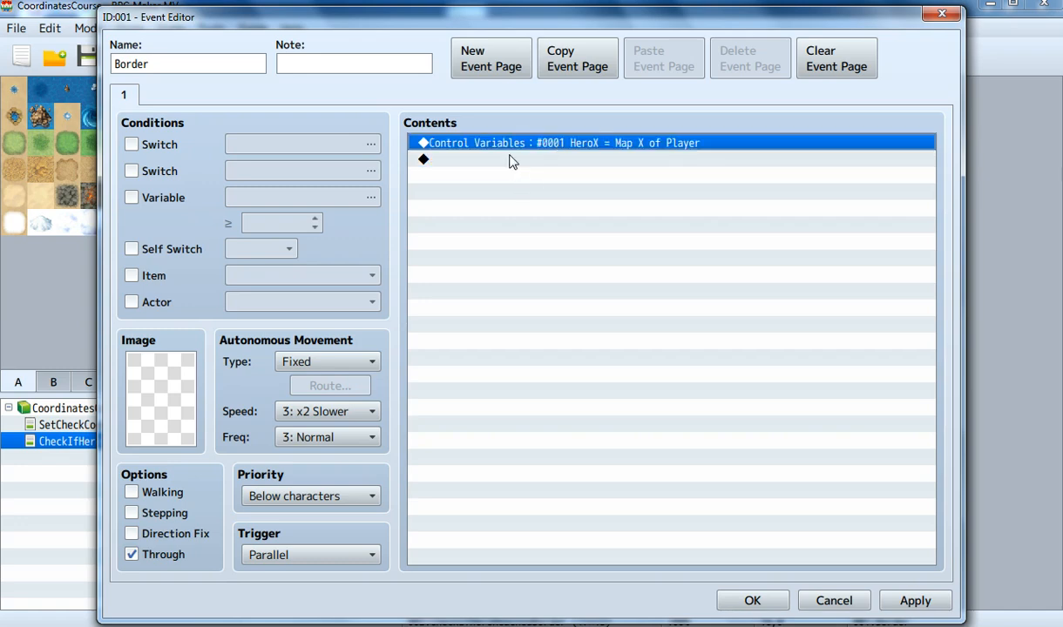
{"action": "left_click", "coordinate": [512, 159]}
{"action": "left_click", "coordinate": [513, 143]}
{"action": "left_click", "coordinate": [548, 159]}
{"action": "left_click", "coordinate": [550, 148]}
{"action": "left_click", "coordinate": [275, 554]}
{"action": "left_click", "coordinate": [275, 554]}
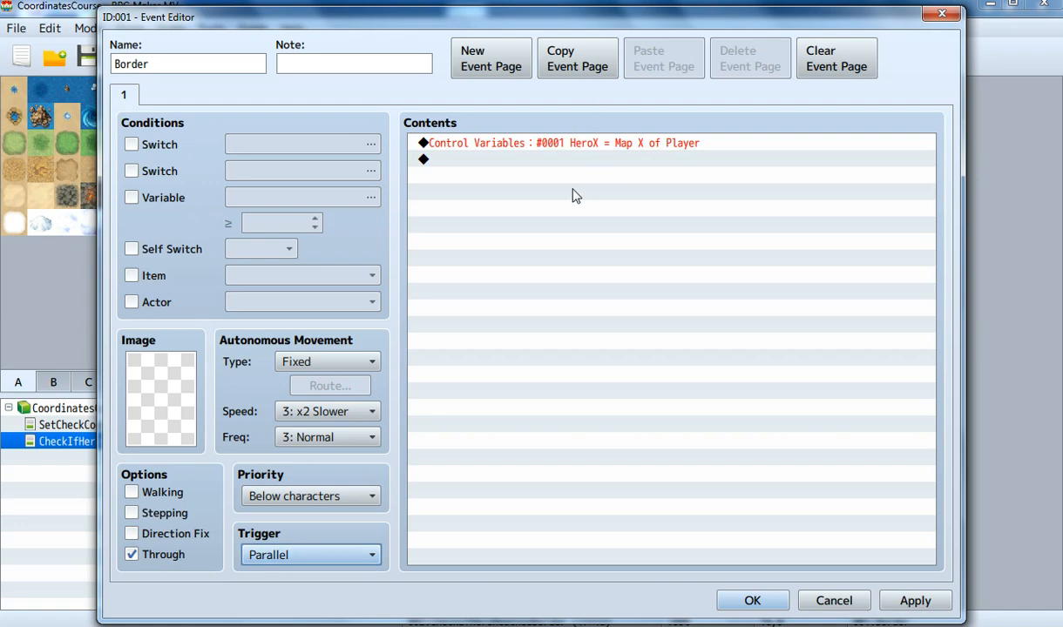
{"action": "left_click", "coordinate": [574, 145]}
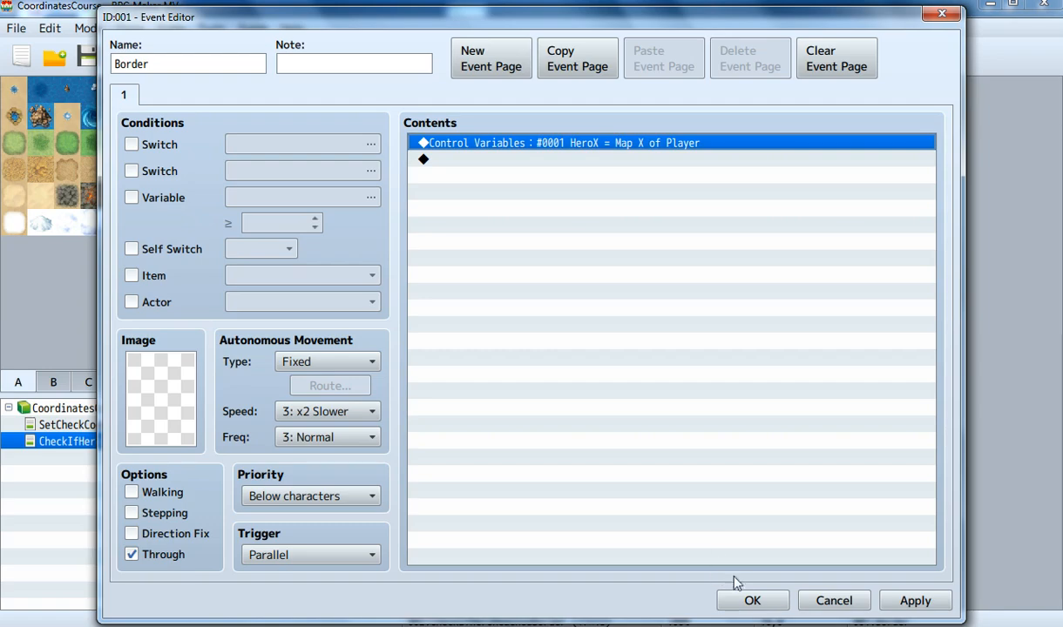
- Accept the Border event's changes and move the player start to tiles 5,6, 11,6, border tile 16,6 and finally 8,6
{"action": "left_click", "coordinate": [749, 599]}
{"action": "left_click_drag", "start_coordinate": [731, 338], "coordinate": [471, 347]}
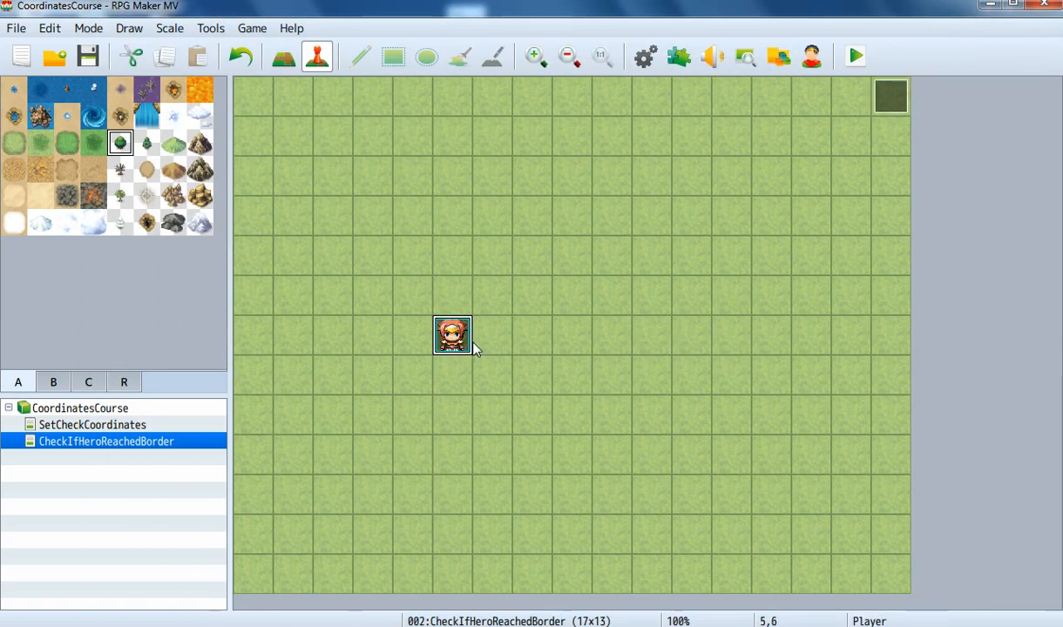
{"action": "left_click_drag", "start_coordinate": [599, 340], "coordinate": [690, 336]}
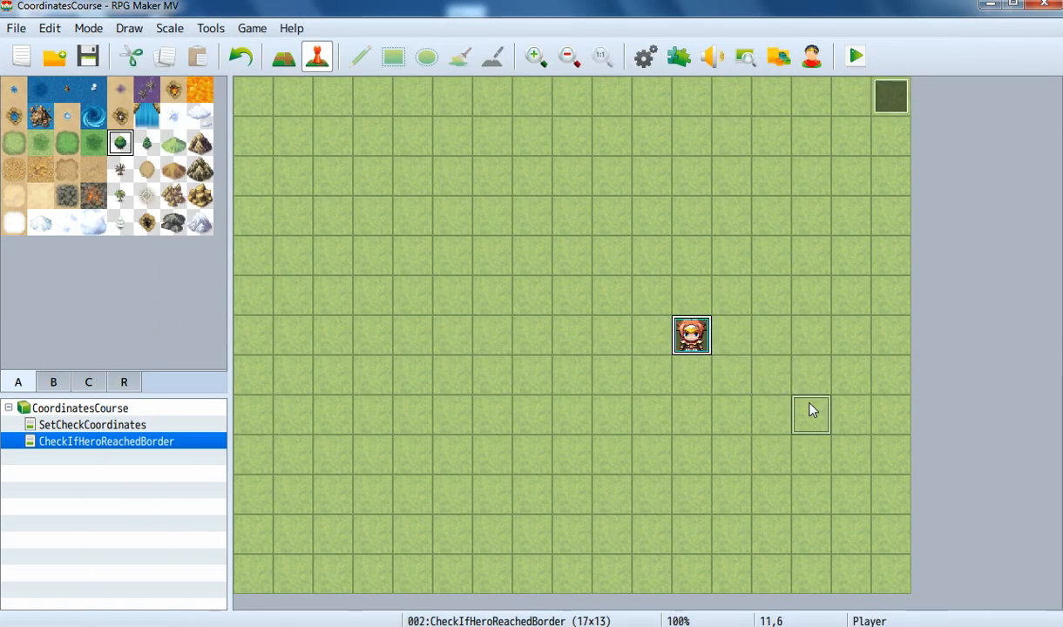
{"action": "mouse_move", "coordinate": [810, 412]}
{"action": "left_mouse_down"}
{"action": "mouse_move", "coordinate": [836, 348]}
{"action": "mouse_move", "coordinate": [890, 335]}
{"action": "left_mouse_up"}
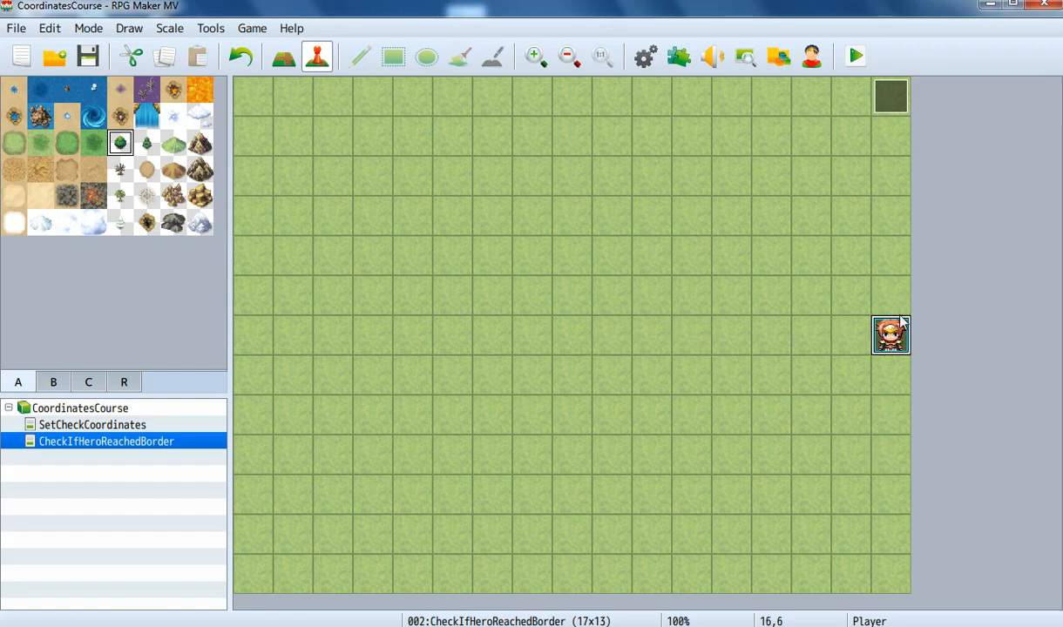
{"action": "key", "text": "ctrl+z"}
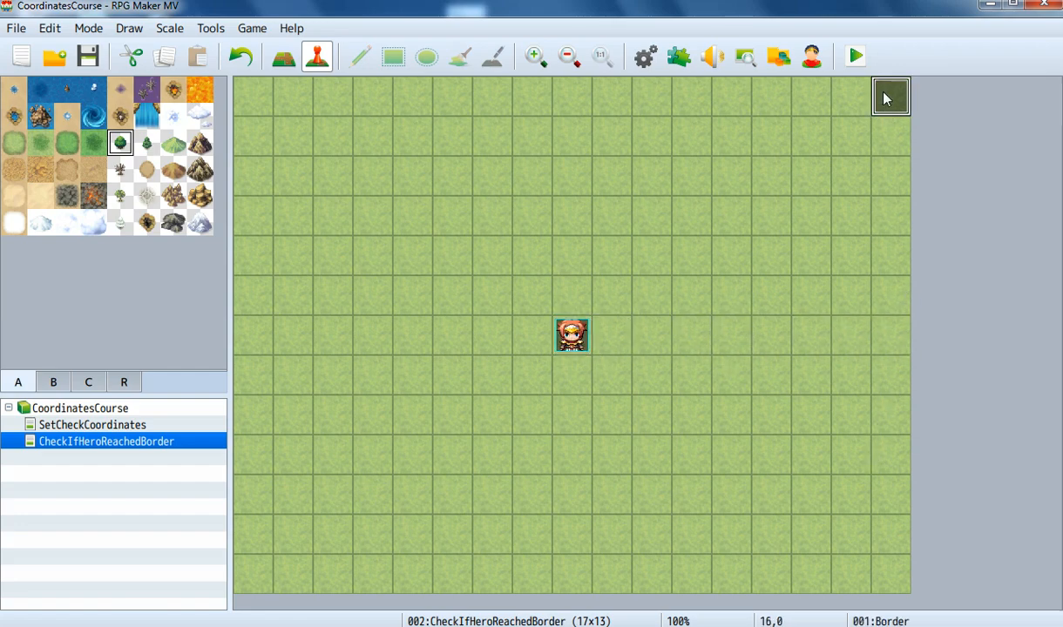
- Reopen the Border event, start a second Control Variables command and name its target variable 0003 BorderX
{"action": "double_click", "coordinate": [885, 99]}
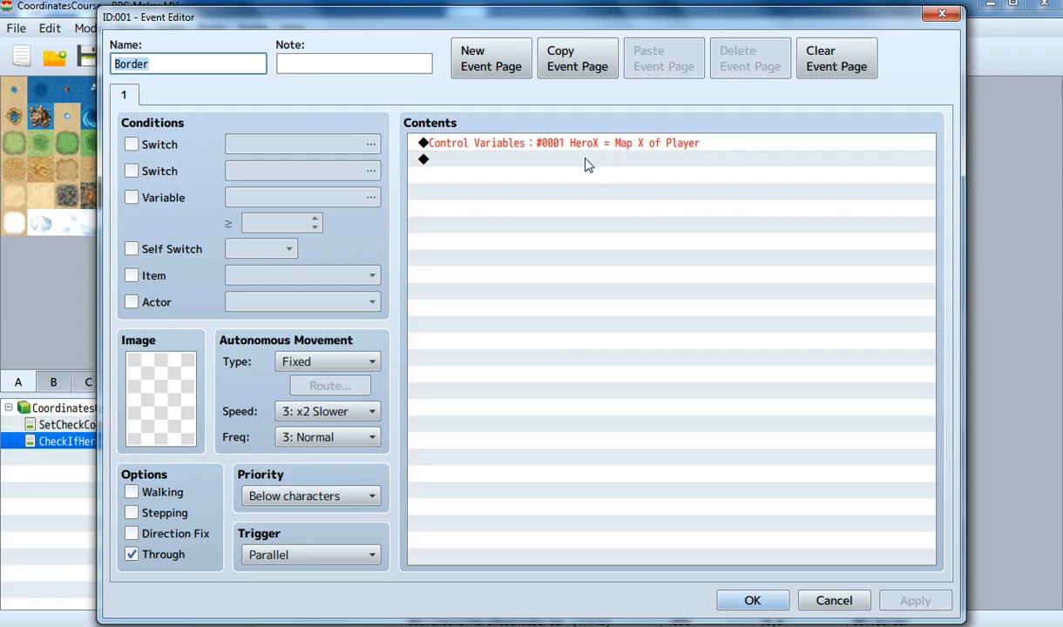
{"action": "double_click", "coordinate": [585, 160]}
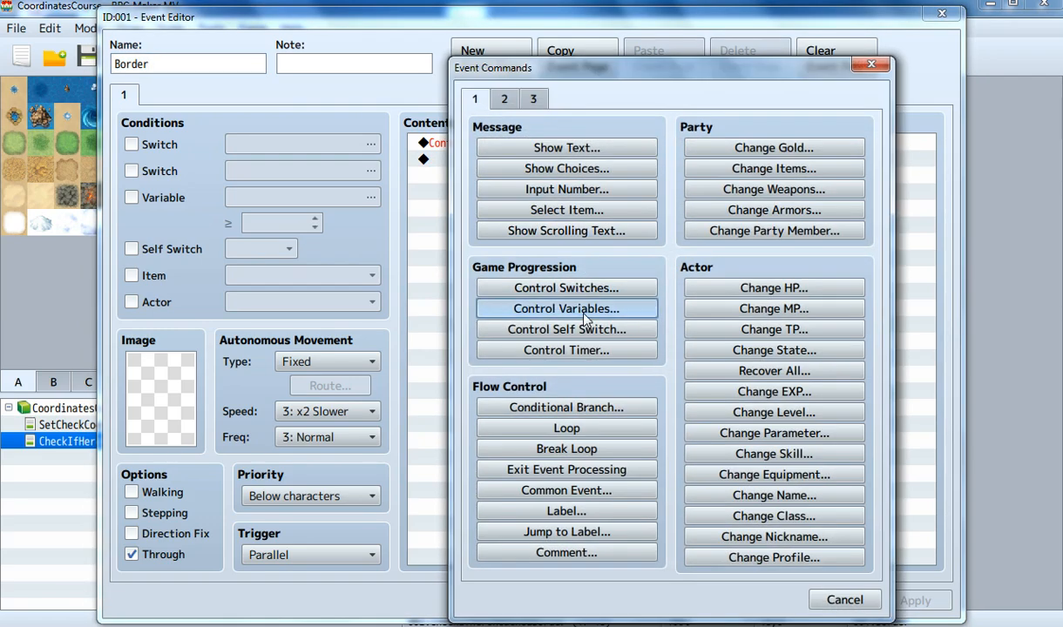
{"action": "left_click", "coordinate": [584, 313]}
{"action": "left_click", "coordinate": [738, 220]}
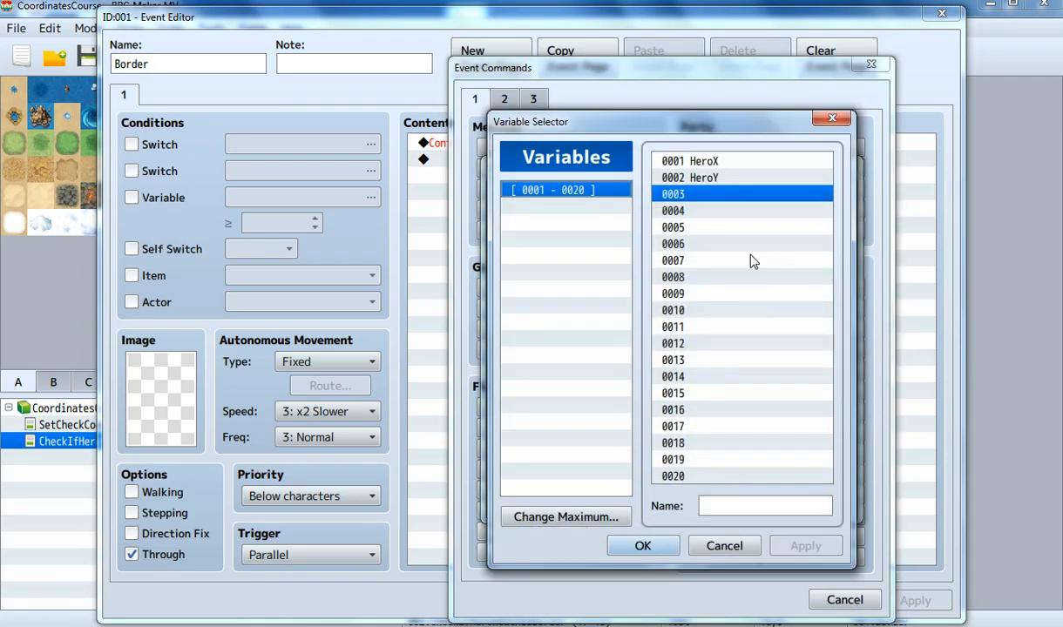
{"action": "left_click", "coordinate": [729, 507]}
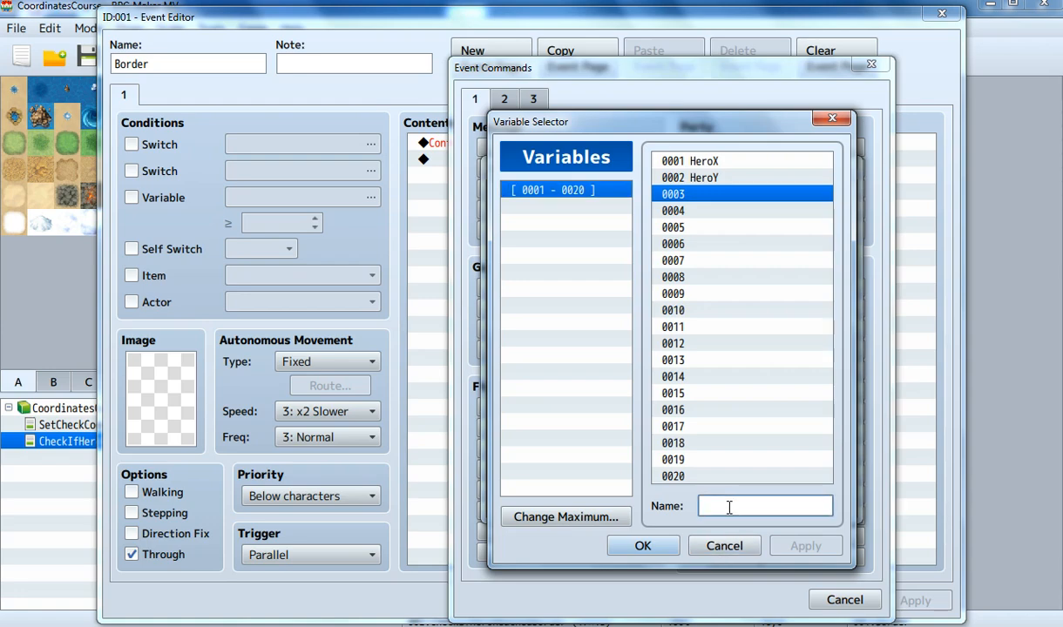
{"action": "type", "text": "Border"}
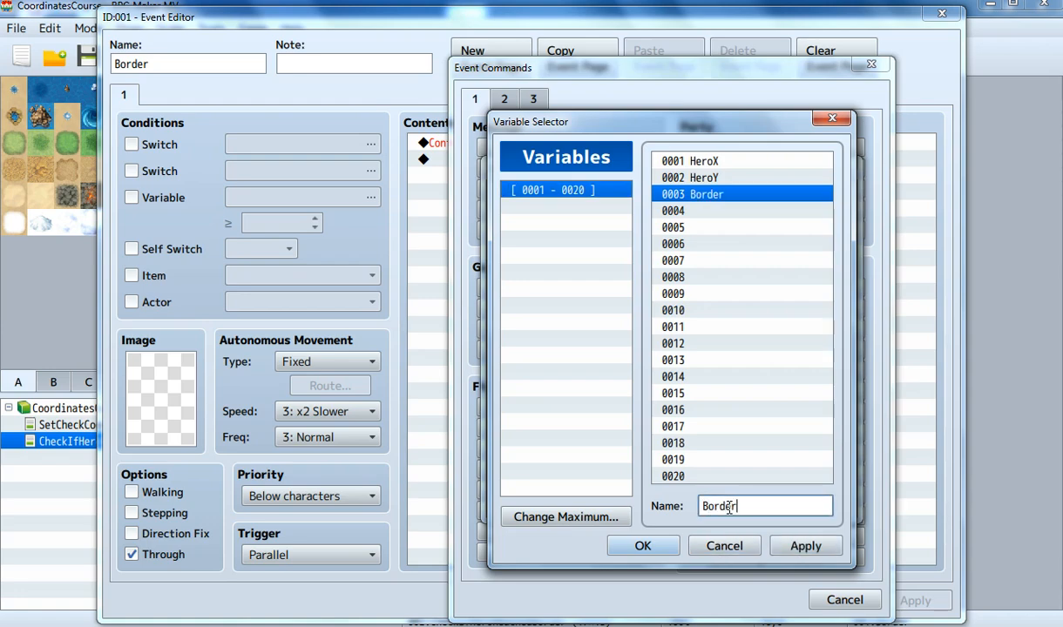
{"action": "type", "text": "X"}
{"action": "left_click", "coordinate": [658, 549]}
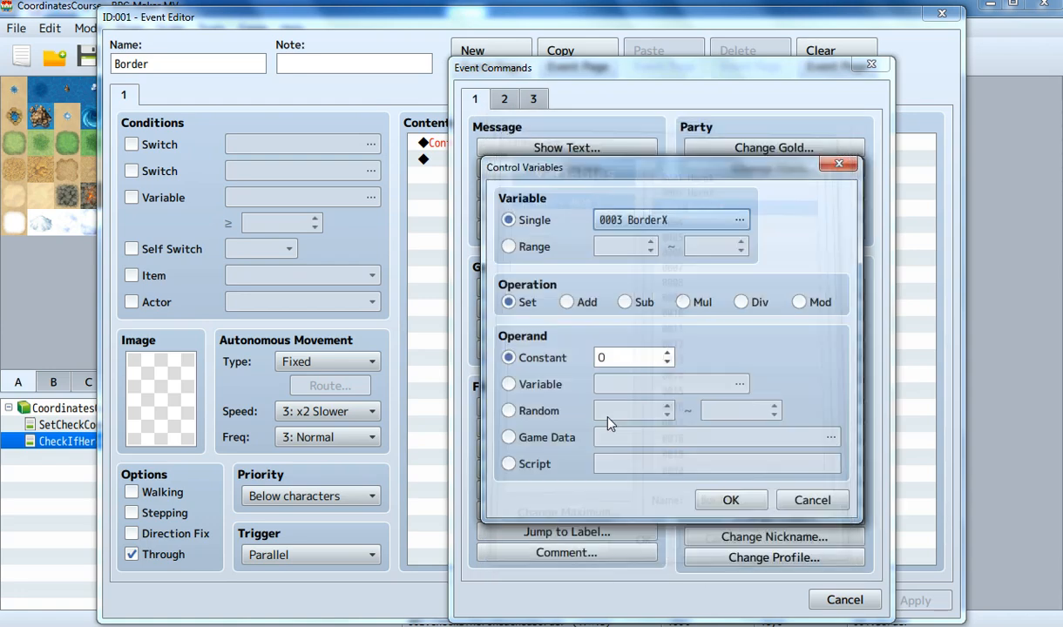
- Set variable BorderX to the game data Map X of the Border character and add the command
{"action": "left_click", "coordinate": [545, 384]}
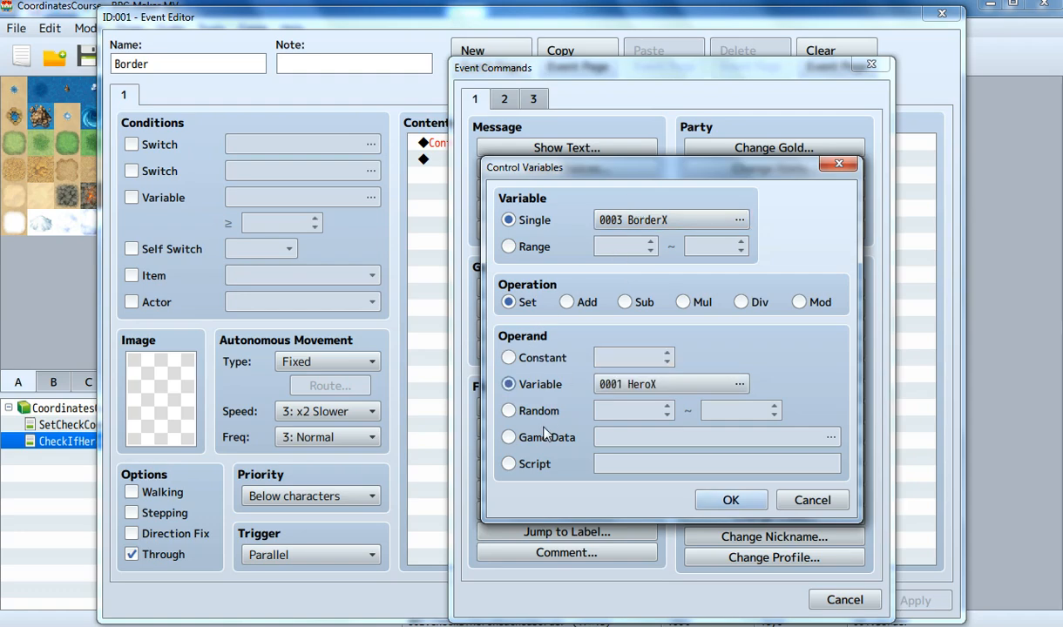
{"action": "left_click", "coordinate": [545, 433]}
{"action": "left_click", "coordinate": [653, 437]}
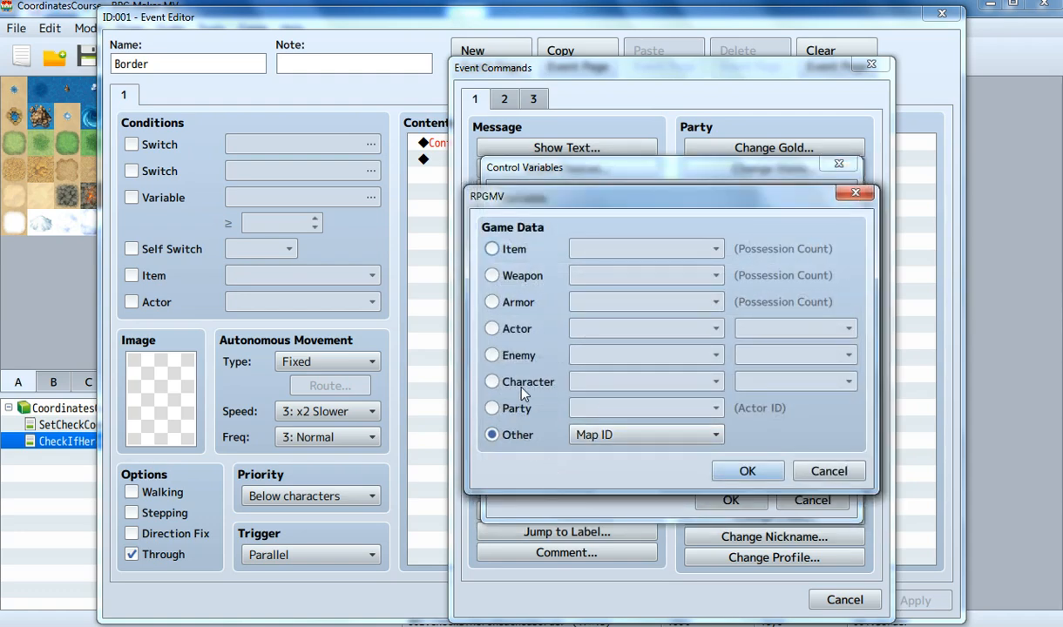
{"action": "left_click", "coordinate": [522, 394]}
{"action": "left_click", "coordinate": [600, 384]}
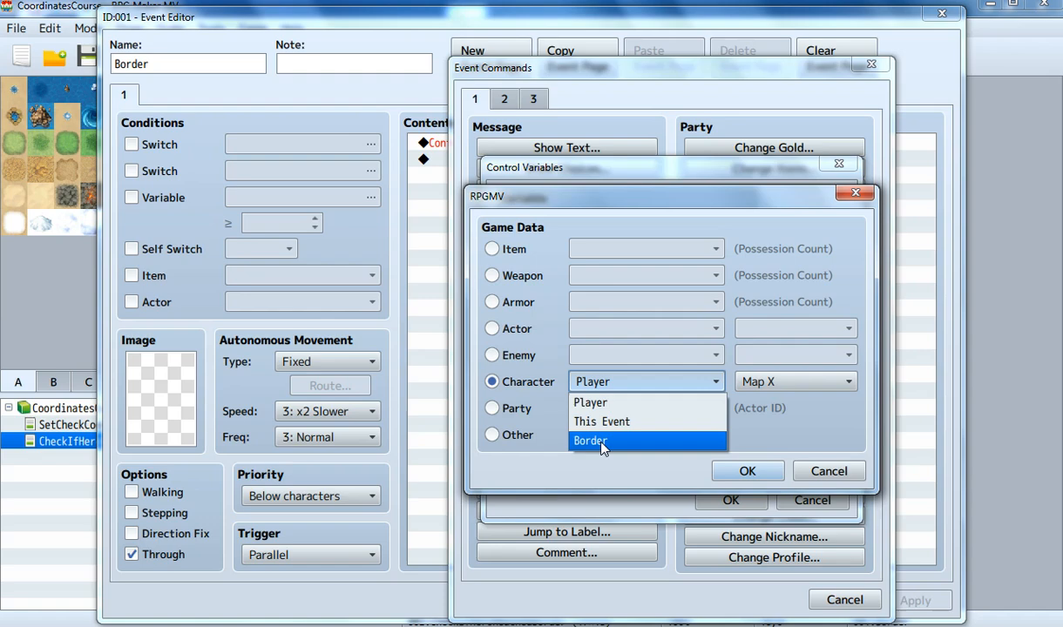
{"action": "left_click", "coordinate": [601, 441]}
{"action": "left_click", "coordinate": [745, 470]}
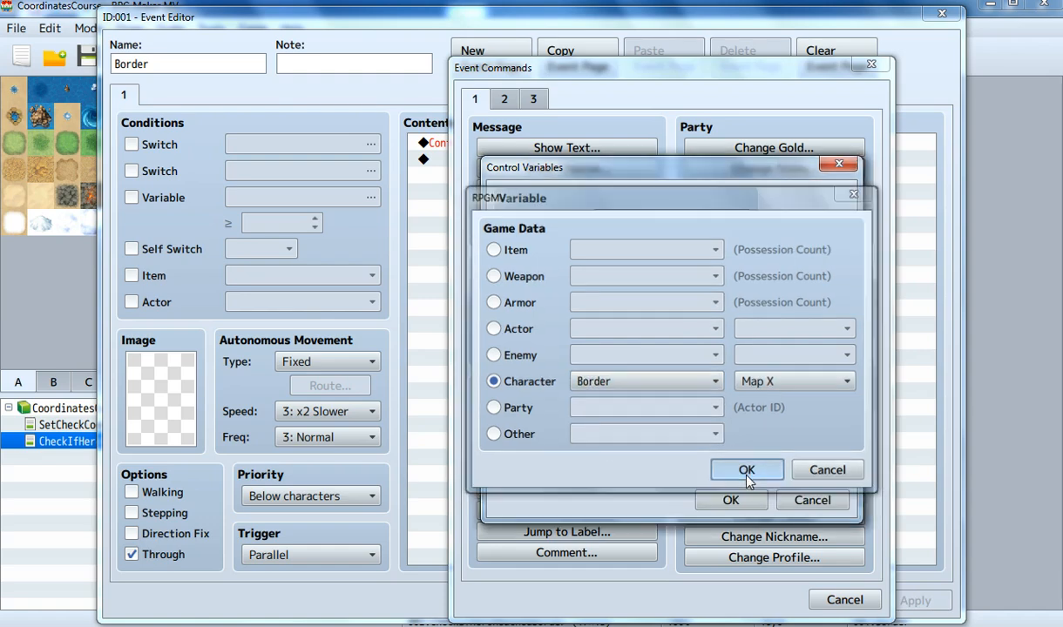
{"action": "left_click", "coordinate": [730, 500]}
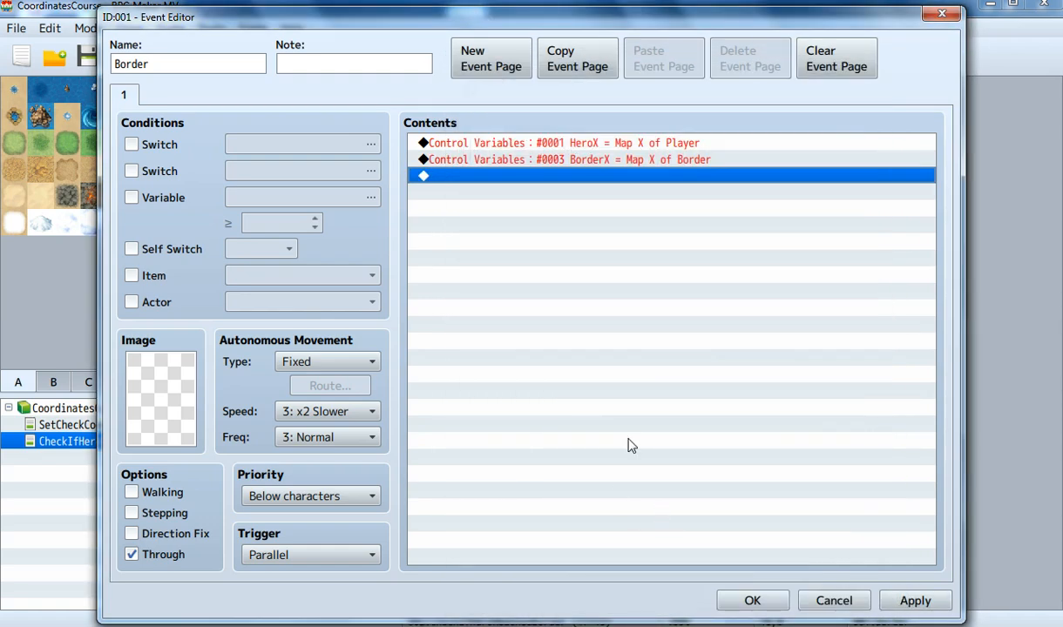
- Compare the HeroX and BorderX Control Variables commands in the event contents
{"action": "left_click", "coordinate": [505, 143]}
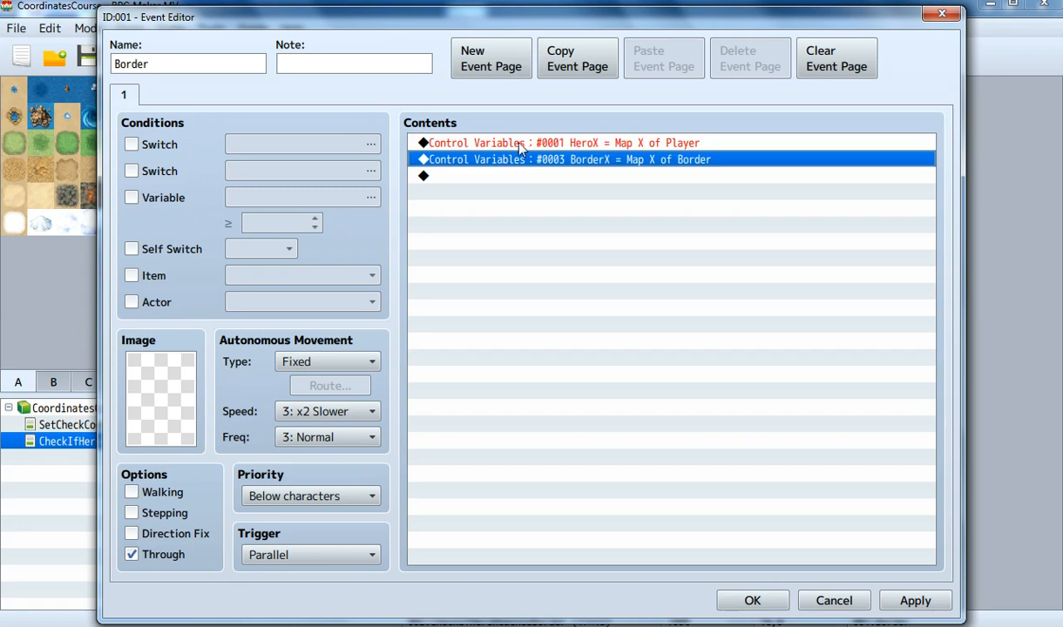
{"action": "left_click", "coordinate": [520, 160]}
{"action": "left_click", "coordinate": [527, 143]}
{"action": "left_click", "coordinate": [528, 161]}
{"action": "left_click", "coordinate": [532, 146]}
{"action": "left_click", "coordinate": [528, 160]}
{"action": "left_click", "coordinate": [532, 145]}
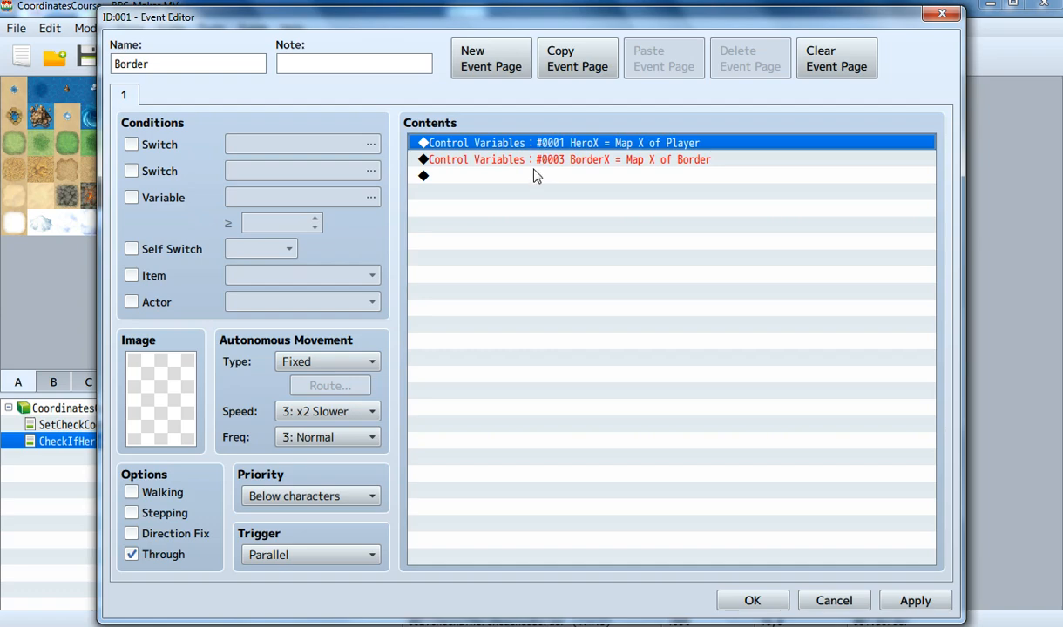
{"action": "left_click", "coordinate": [519, 161]}
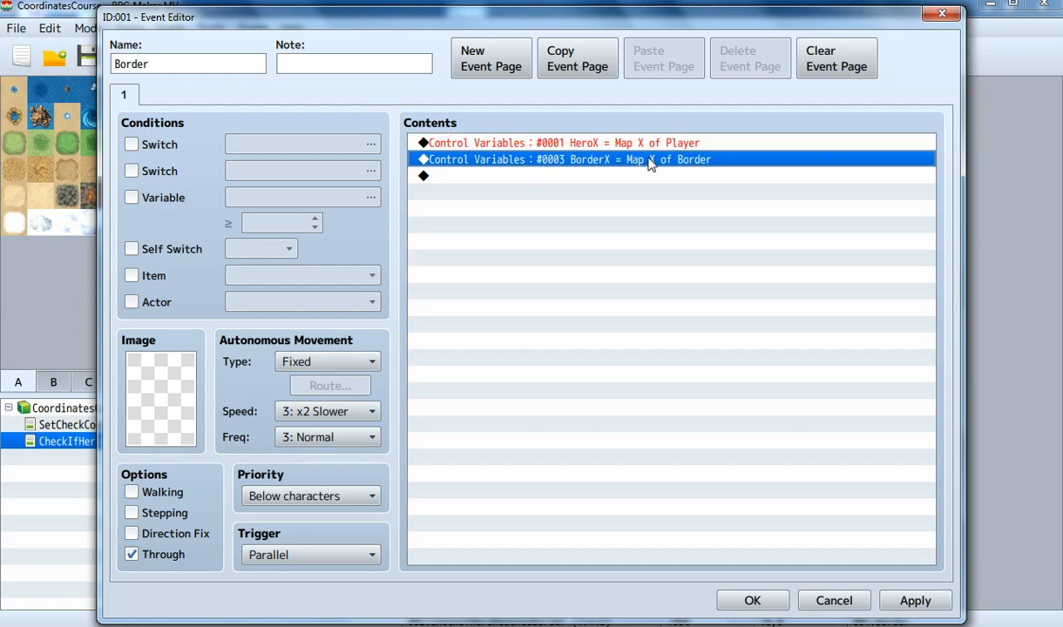
- Add a Conditional Branch below the two commands that checks whether variable 0001 HeroX equals variable 0003 BorderX, without an else branch
{"action": "double_click", "coordinate": [536, 177]}
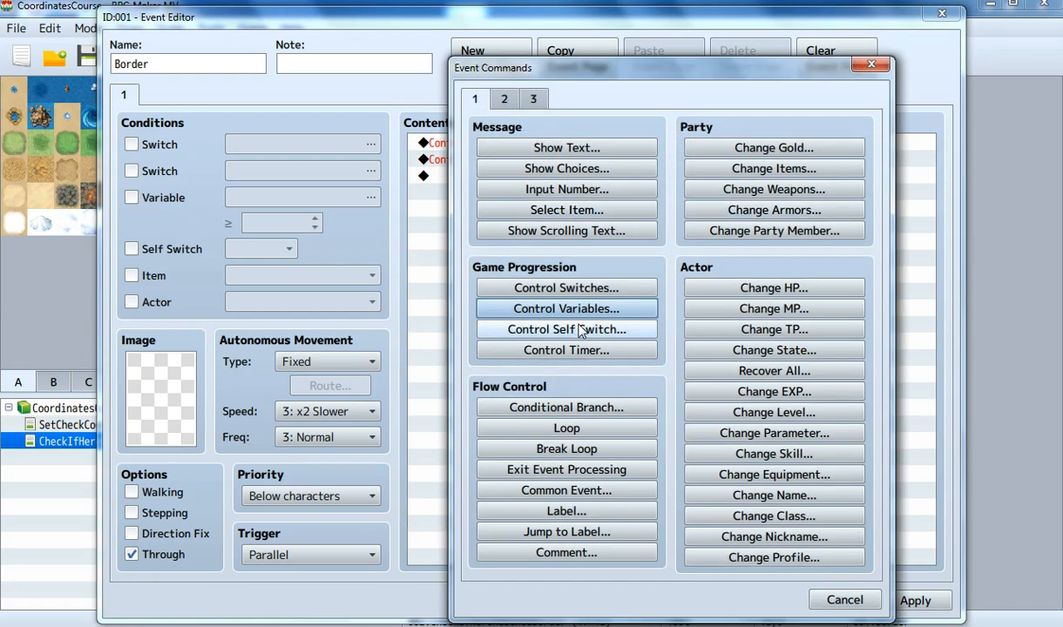
{"action": "left_click", "coordinate": [543, 414]}
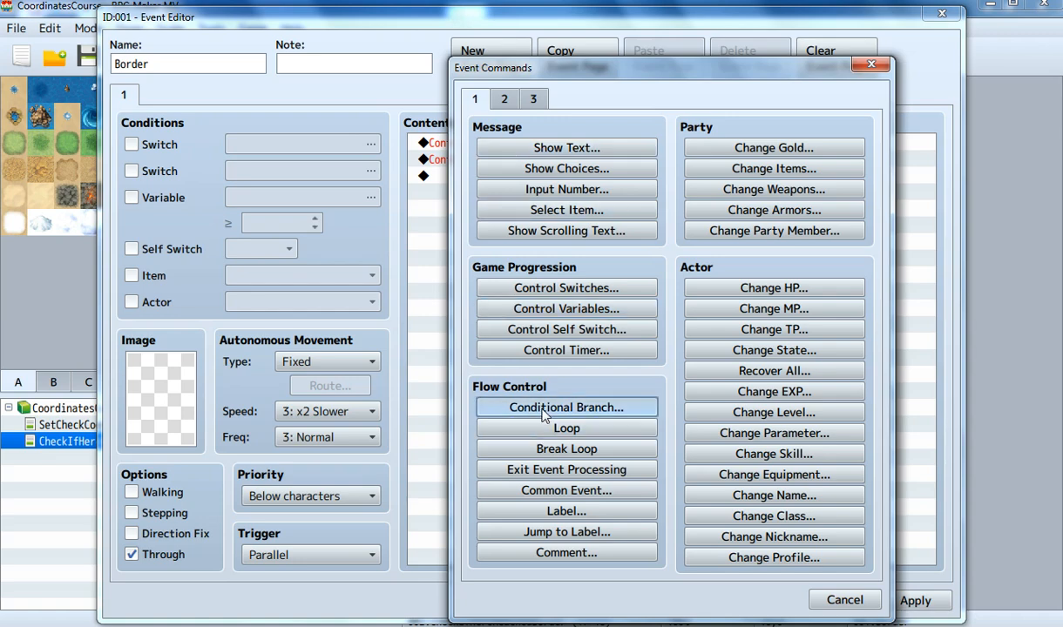
{"action": "left_click", "coordinate": [542, 409]}
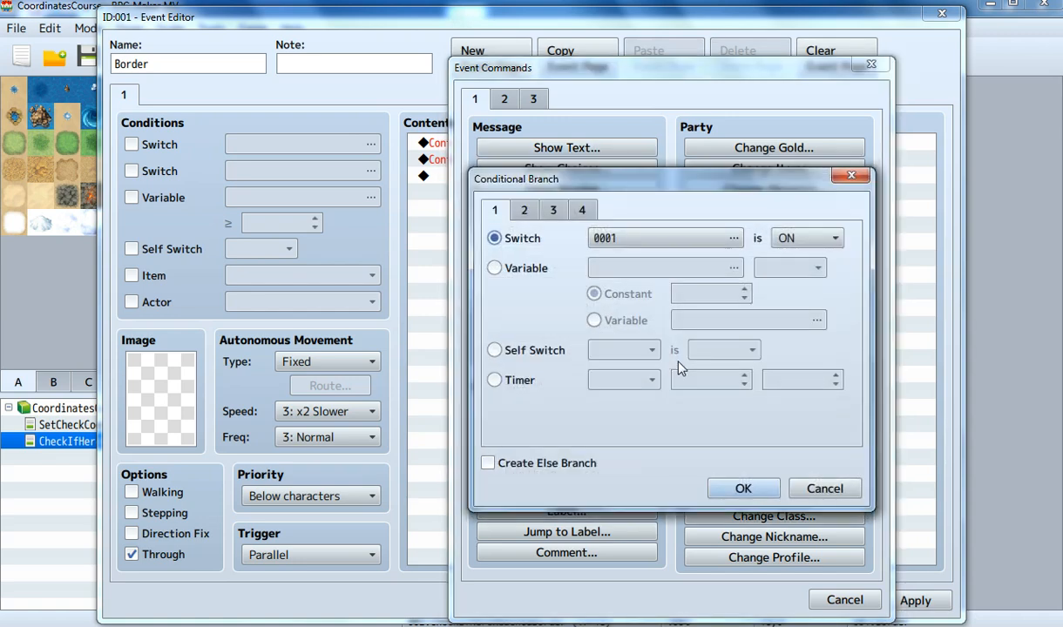
{"action": "left_click", "coordinate": [516, 270]}
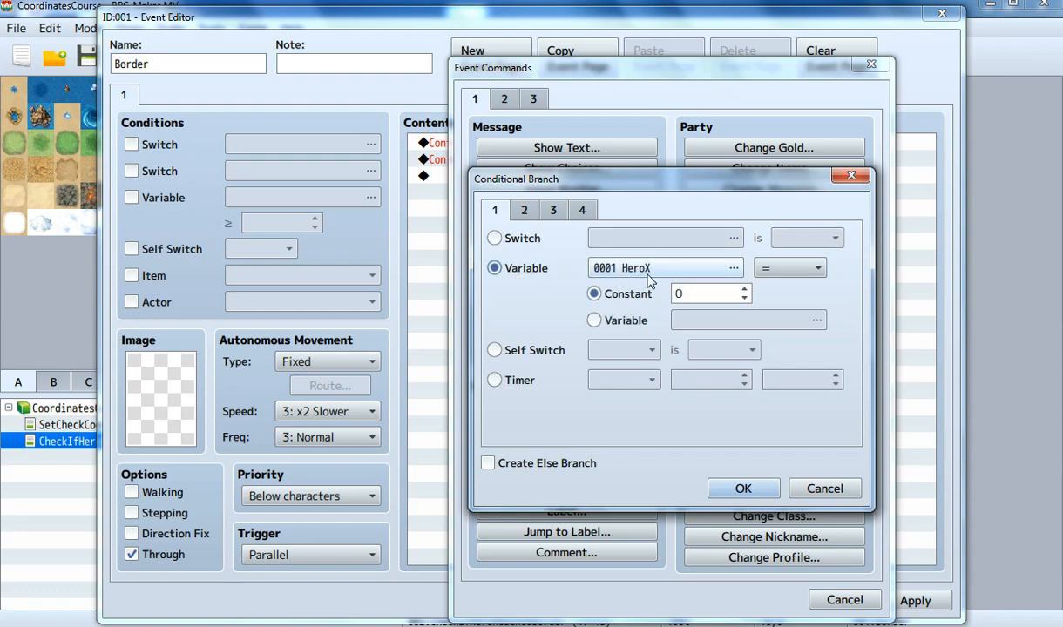
{"action": "left_click", "coordinate": [618, 321]}
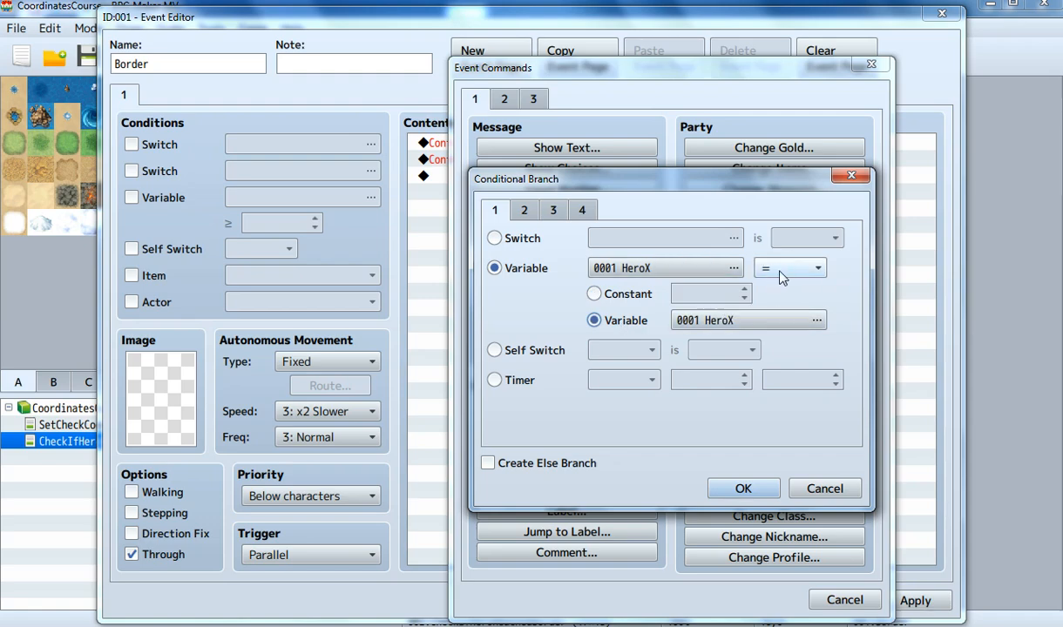
{"action": "left_click", "coordinate": [705, 322]}
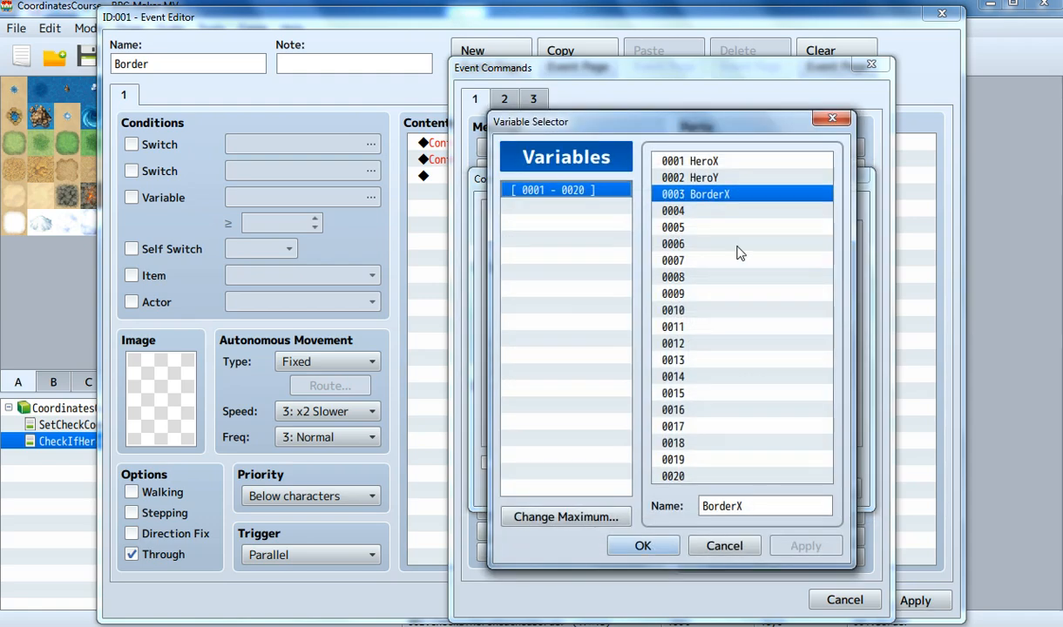
{"action": "double_click", "coordinate": [748, 199]}
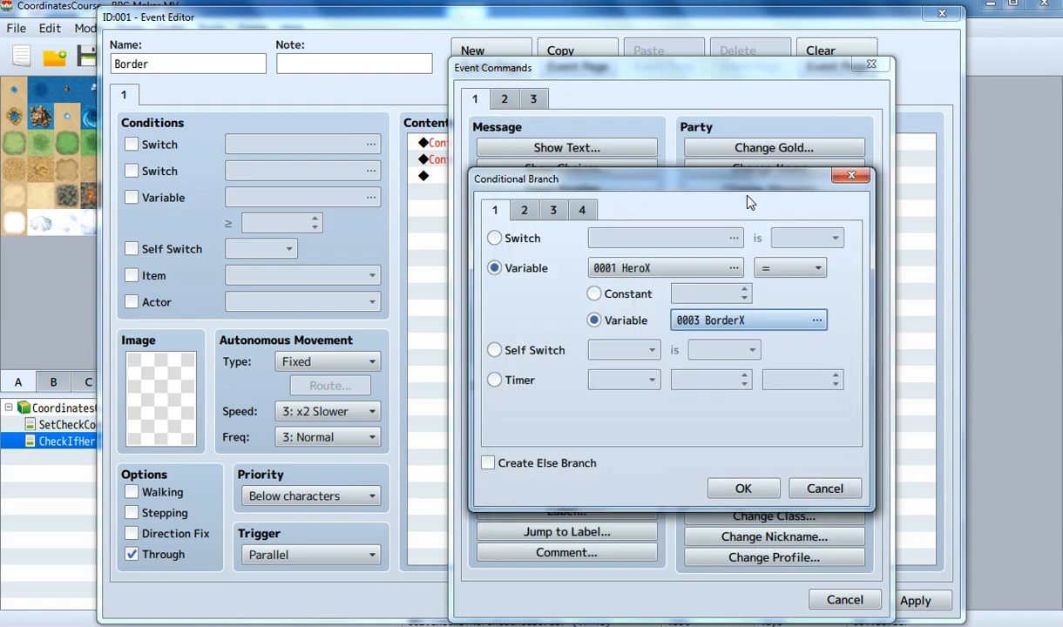
{"action": "left_click", "coordinate": [739, 488]}
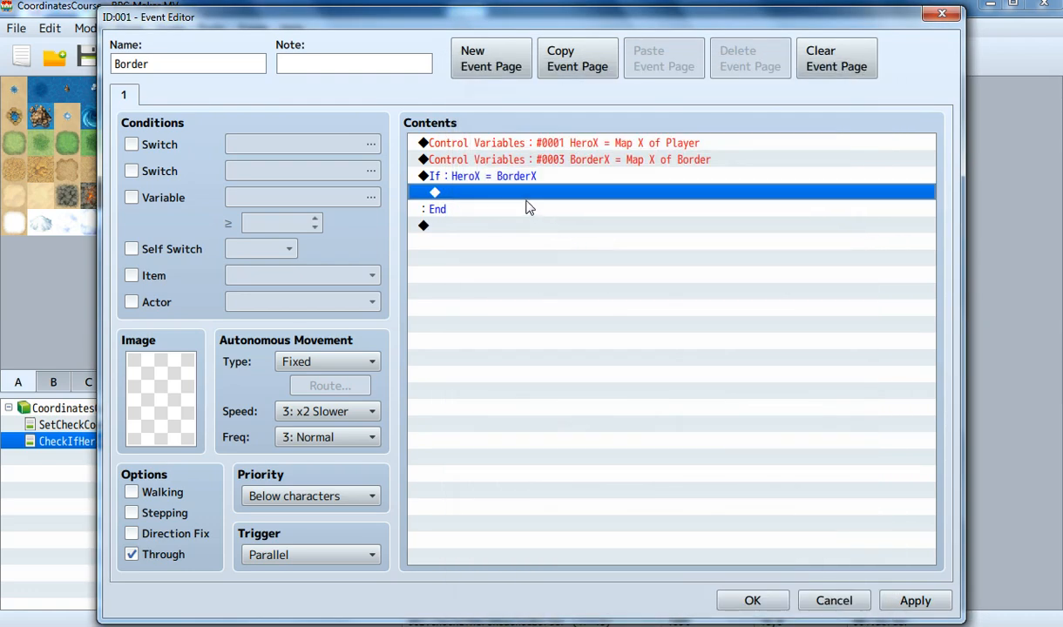
- Inside the branch, add a Transfer Player command to CheckIfHeroReachedBorder tile 11,4 and accept the event's changes
{"action": "double_click", "coordinate": [454, 196]}
{"action": "left_click", "coordinate": [504, 101]}
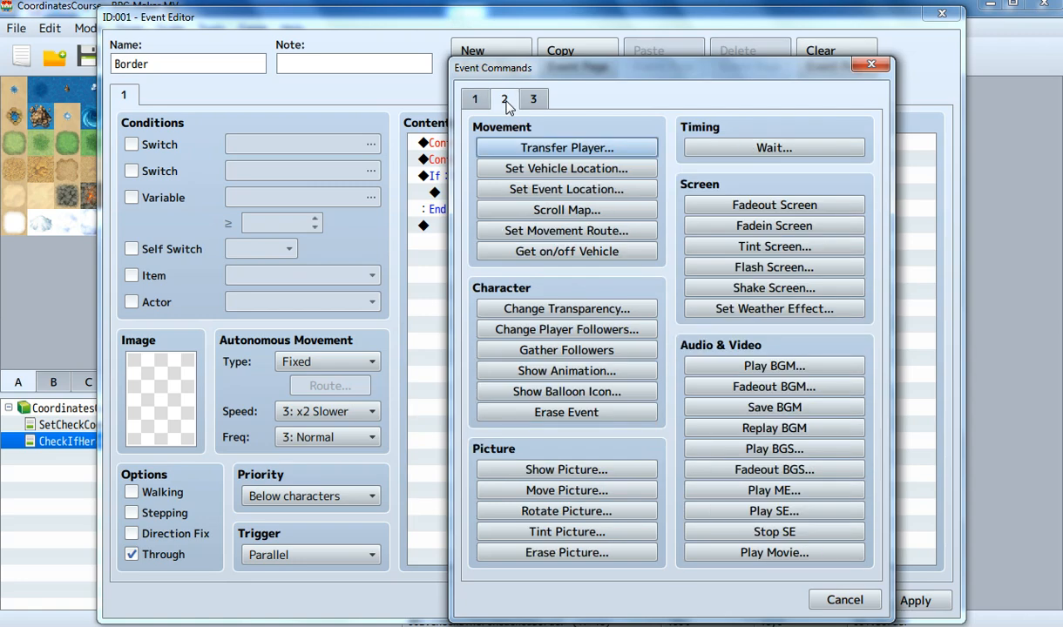
{"action": "left_click", "coordinate": [551, 147]}
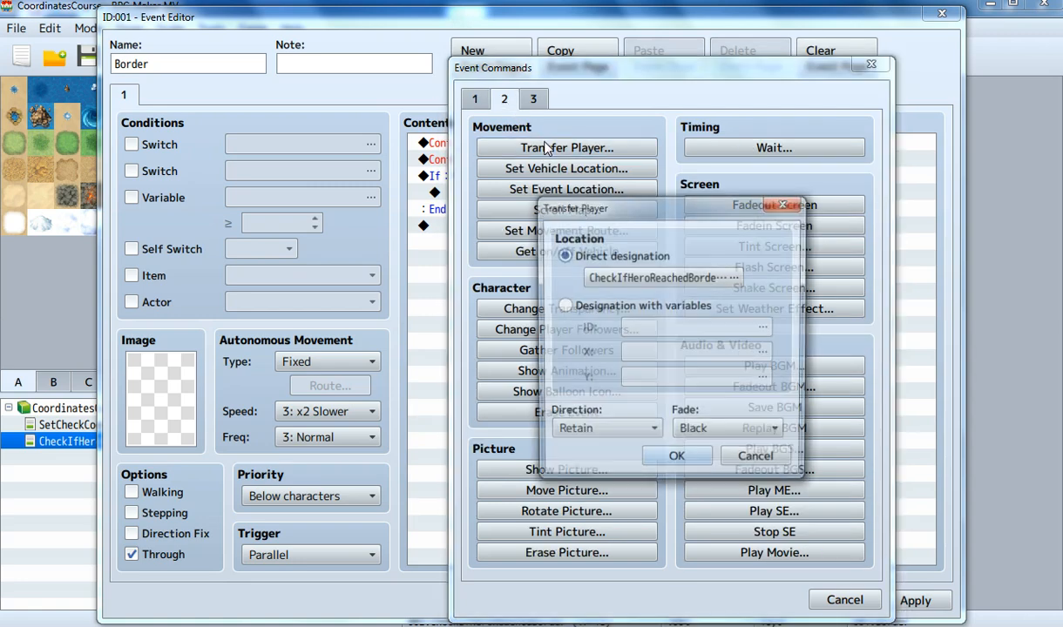
{"action": "left_click", "coordinate": [616, 279]}
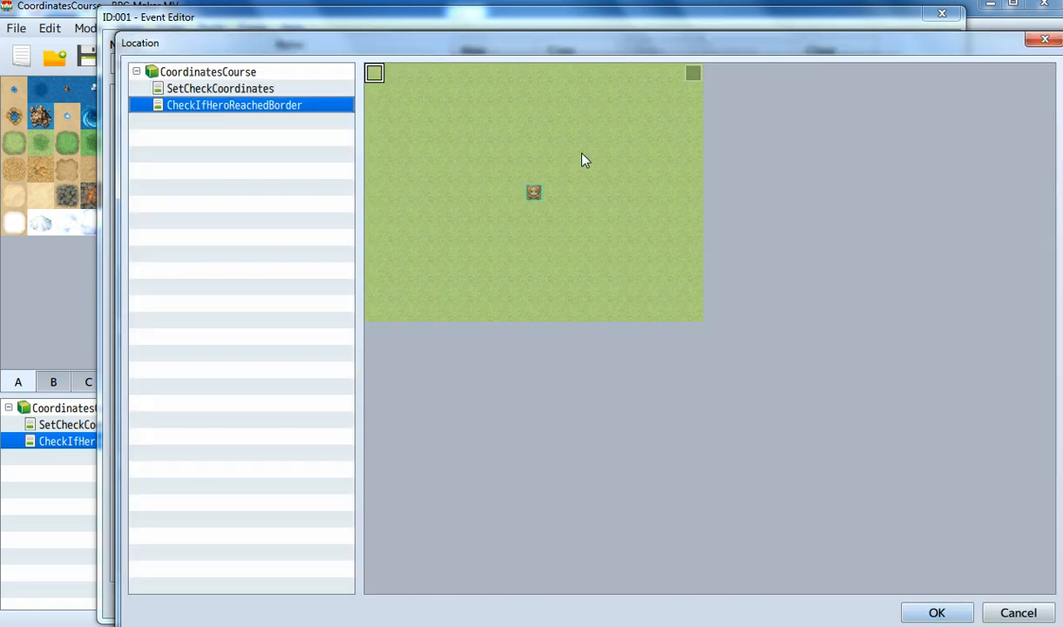
{"action": "double_click", "coordinate": [599, 159]}
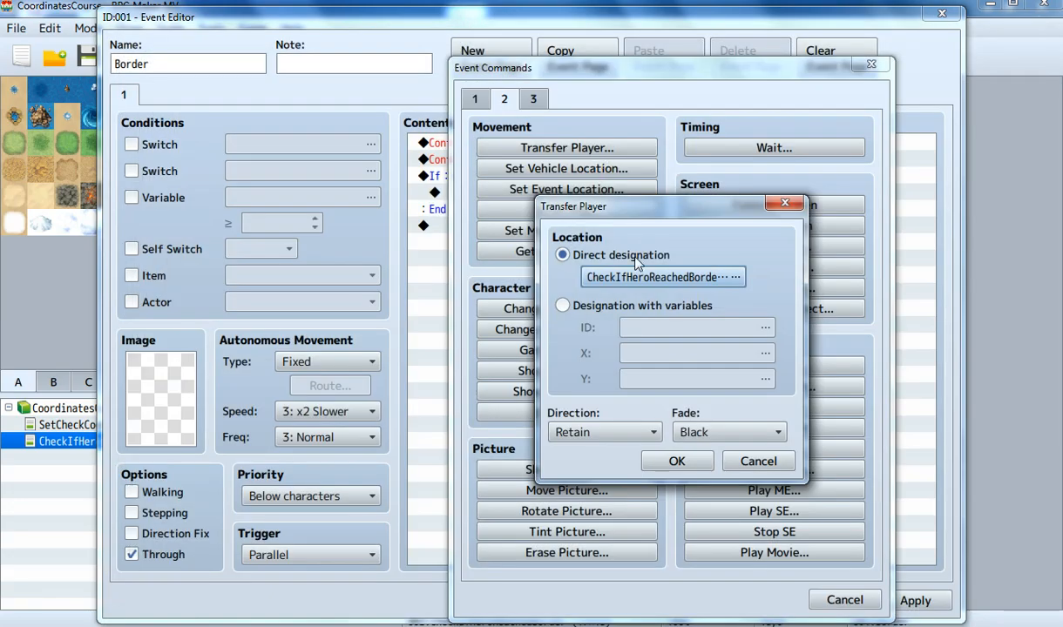
{"action": "left_click", "coordinate": [679, 460]}
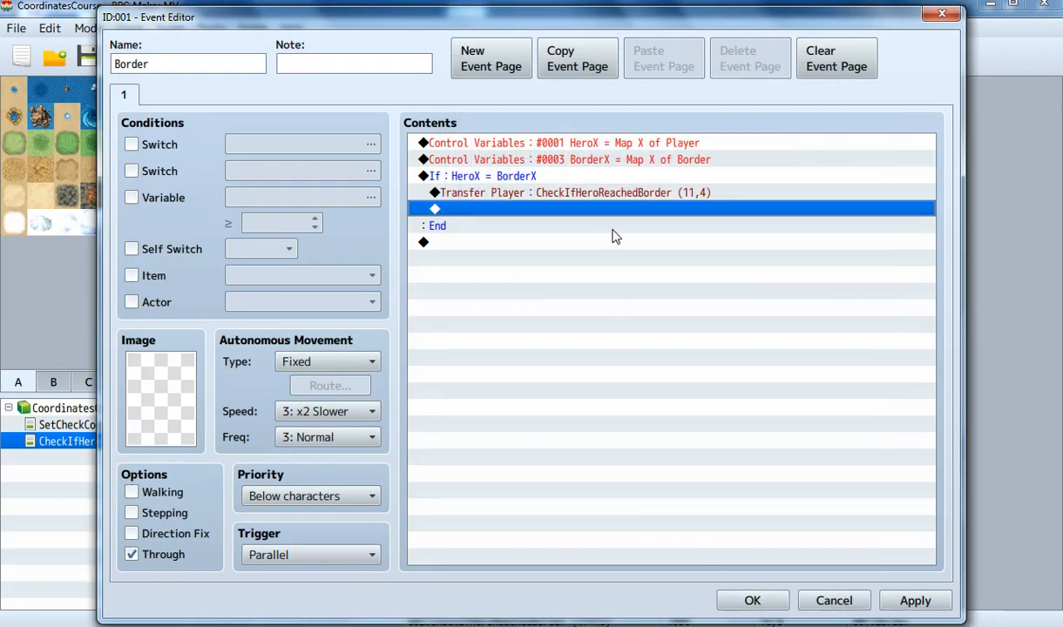
{"action": "left_click", "coordinate": [749, 597]}
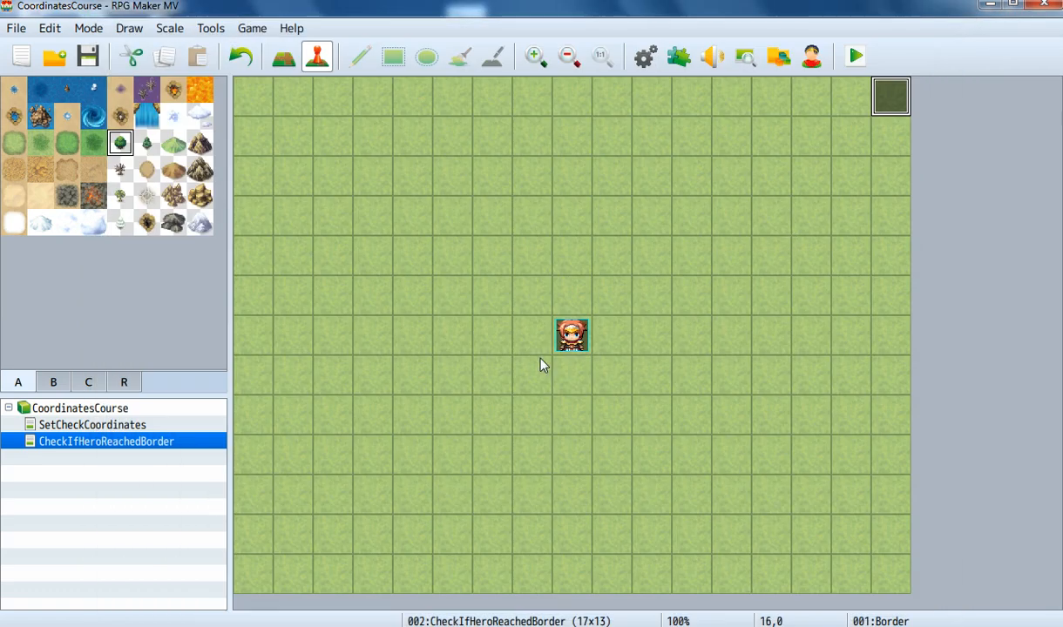
- Move the player start to tile 12,3 and from there to 13,3, and select the Border event at 16,0
{"action": "mouse_move", "coordinate": [565, 343]}
{"action": "left_mouse_down"}
{"action": "mouse_move", "coordinate": [620, 280]}
{"action": "mouse_move", "coordinate": [710, 230]}
{"action": "mouse_move", "coordinate": [737, 229]}
{"action": "left_mouse_up"}
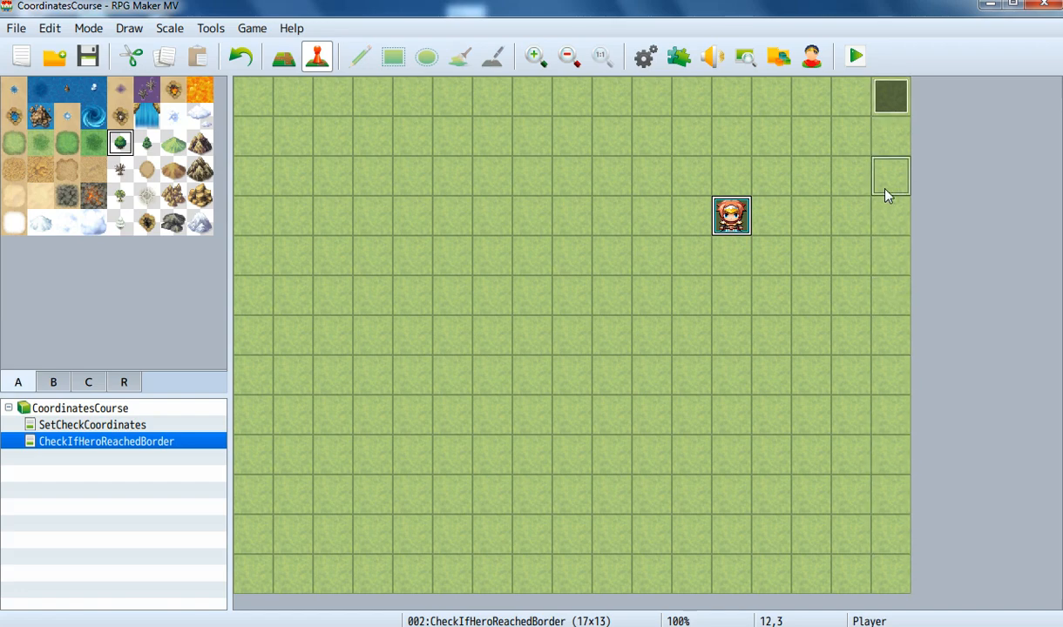
{"action": "left_click_drag", "start_coordinate": [795, 203], "coordinate": [777, 209]}
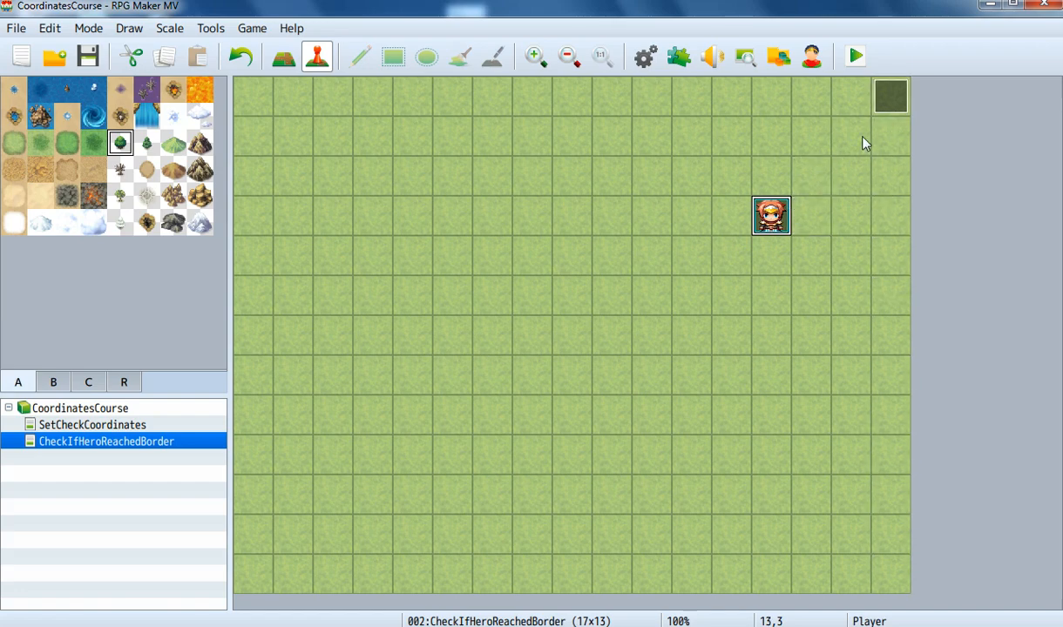
{"action": "left_click", "coordinate": [896, 100]}
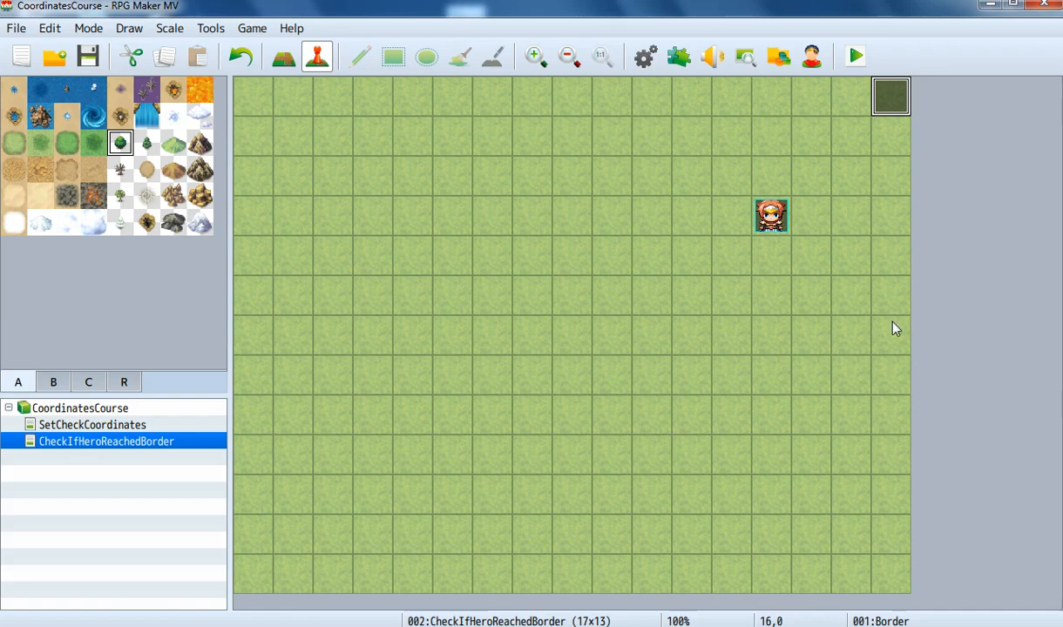
- Move the player start to tile 14,4, on to 16,4 at the eastern border, and from there to 16,5
{"action": "left_click_drag", "start_coordinate": [771, 216], "coordinate": [812, 368]}
{"action": "left_click_drag", "start_coordinate": [808, 320], "coordinate": [811, 255]}
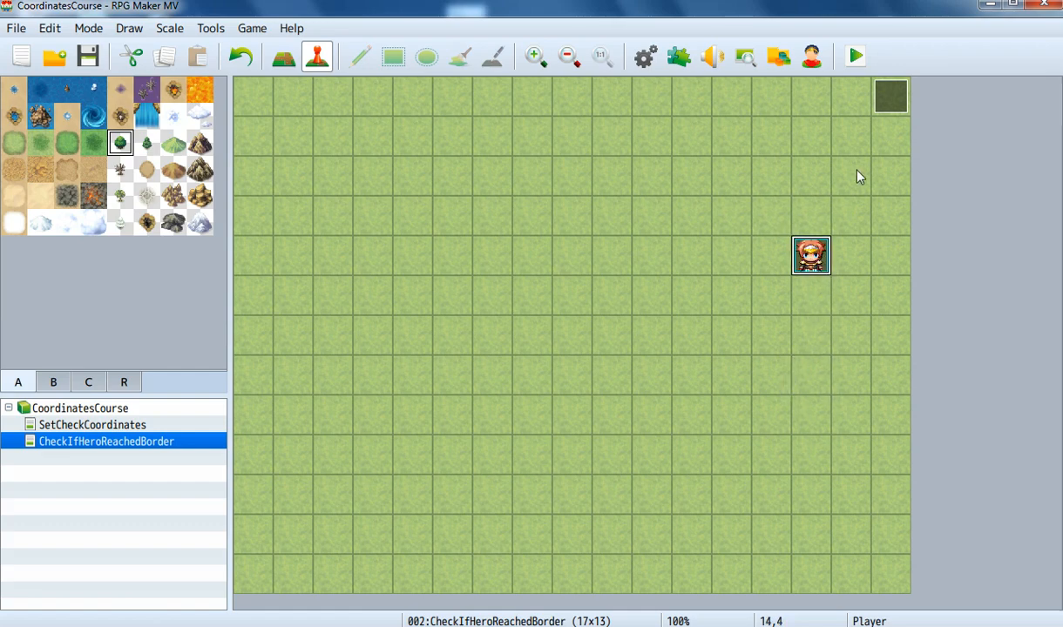
{"action": "left_click", "coordinate": [890, 109]}
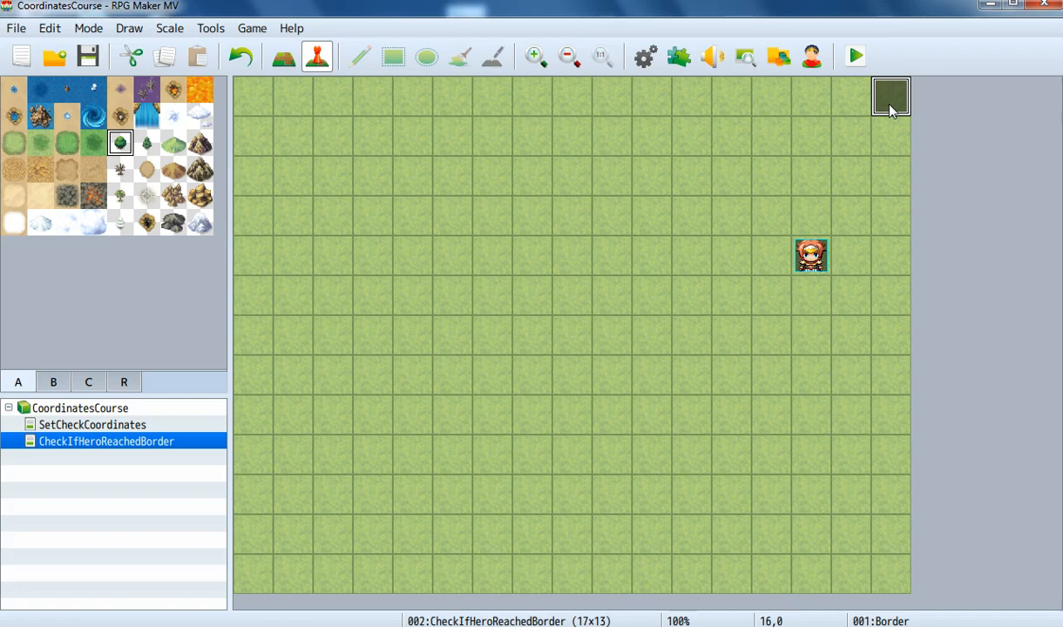
{"action": "left_click", "coordinate": [811, 256]}
{"action": "left_click_drag", "start_coordinate": [863, 255], "coordinate": [889, 260]}
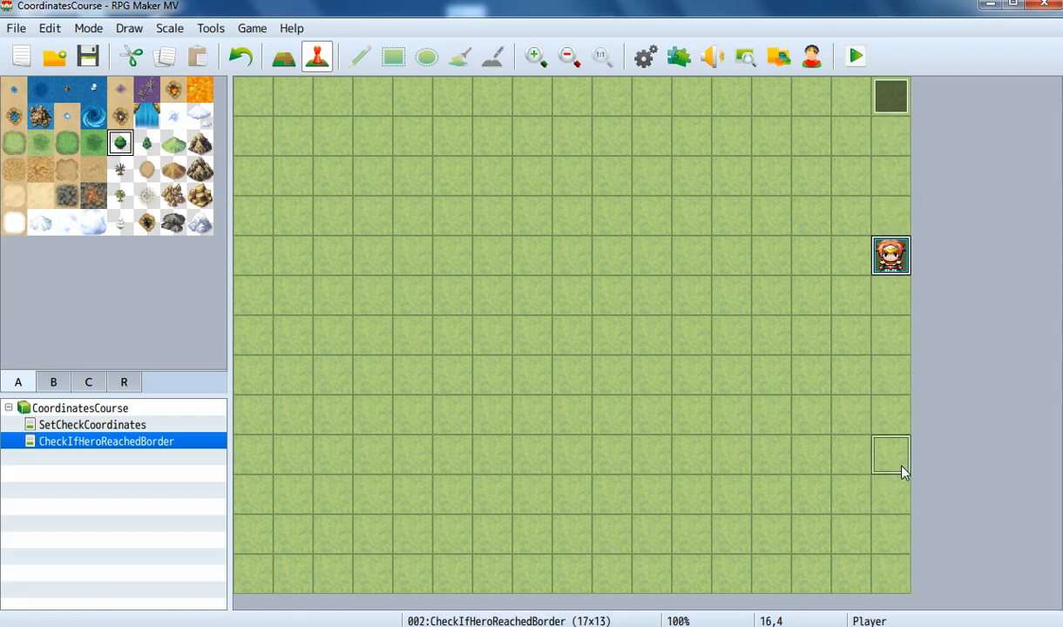
{"action": "left_click_drag", "start_coordinate": [894, 304], "coordinate": [892, 296]}
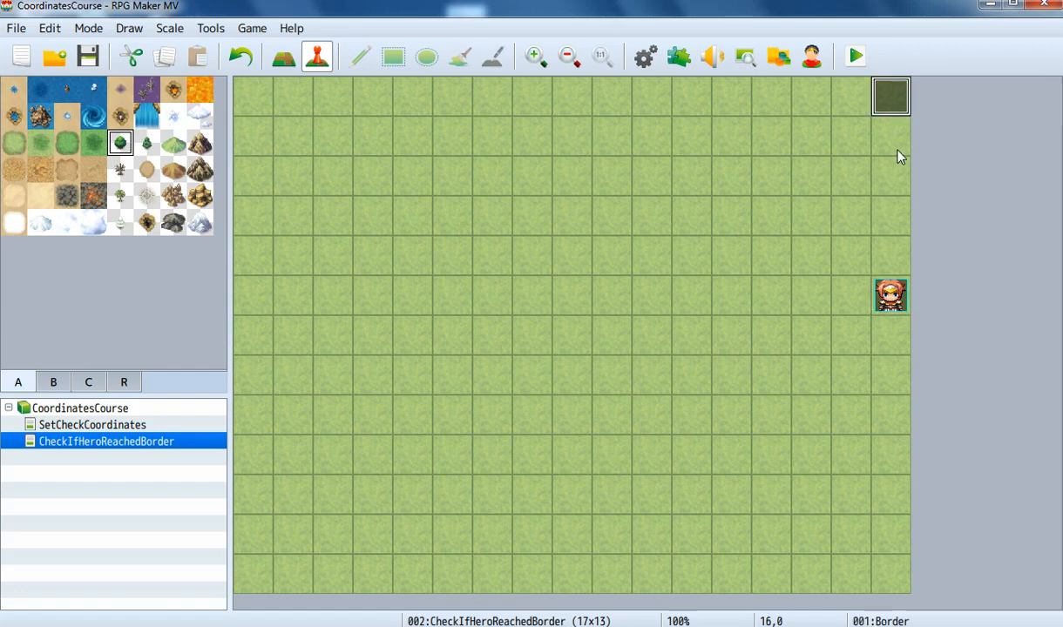
{"action": "left_click", "coordinate": [900, 302]}
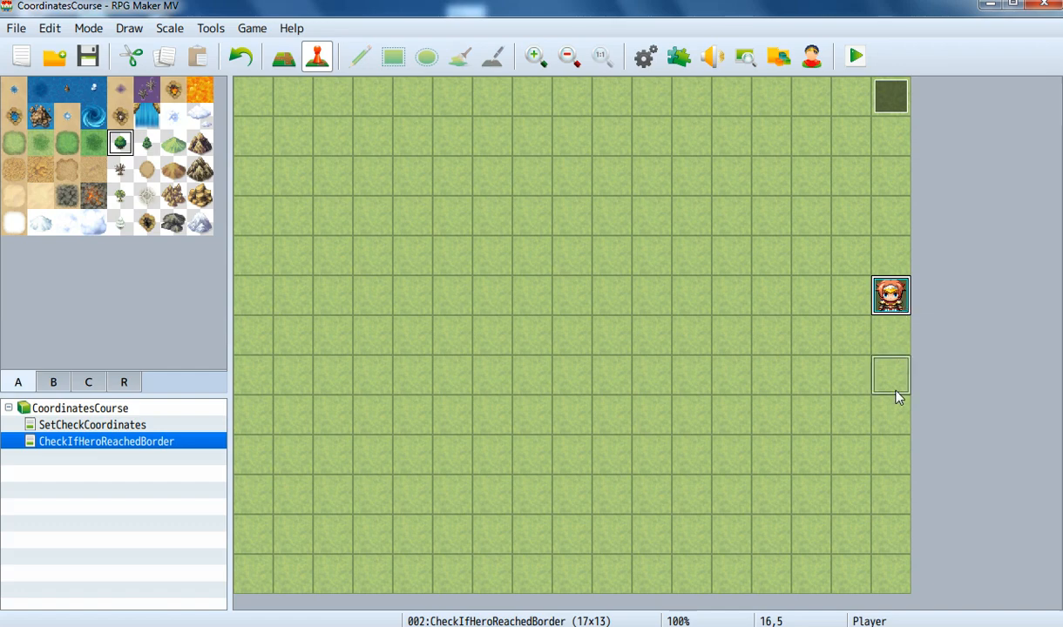
- Move the player start to tile 11,3 and start a playtest, saving the changes to the game
{"action": "left_click_drag", "start_coordinate": [890, 296], "coordinate": [683, 207]}
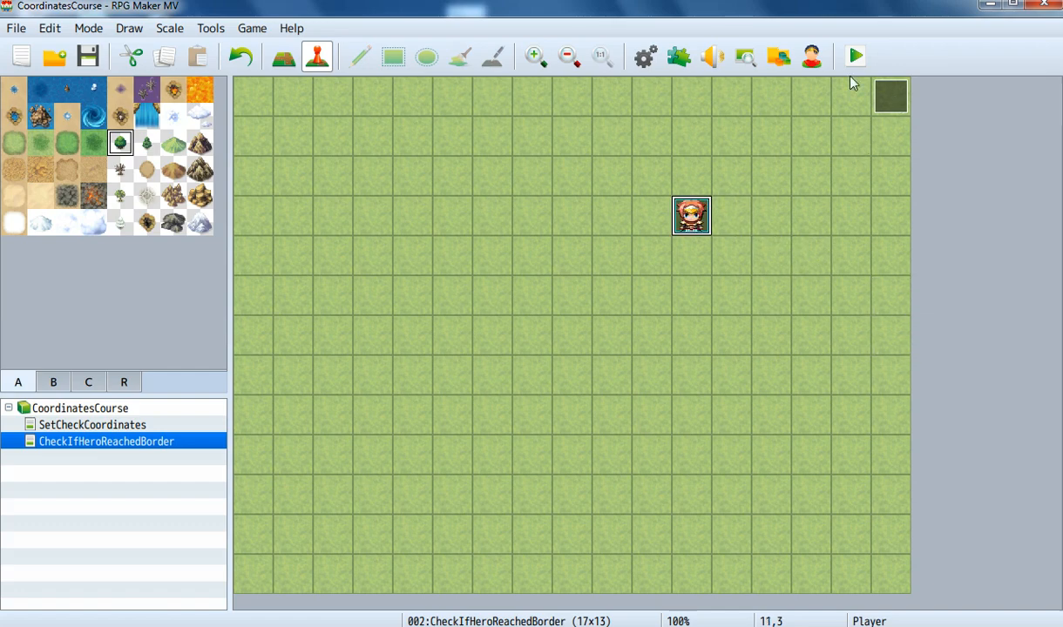
{"action": "left_click", "coordinate": [857, 58]}
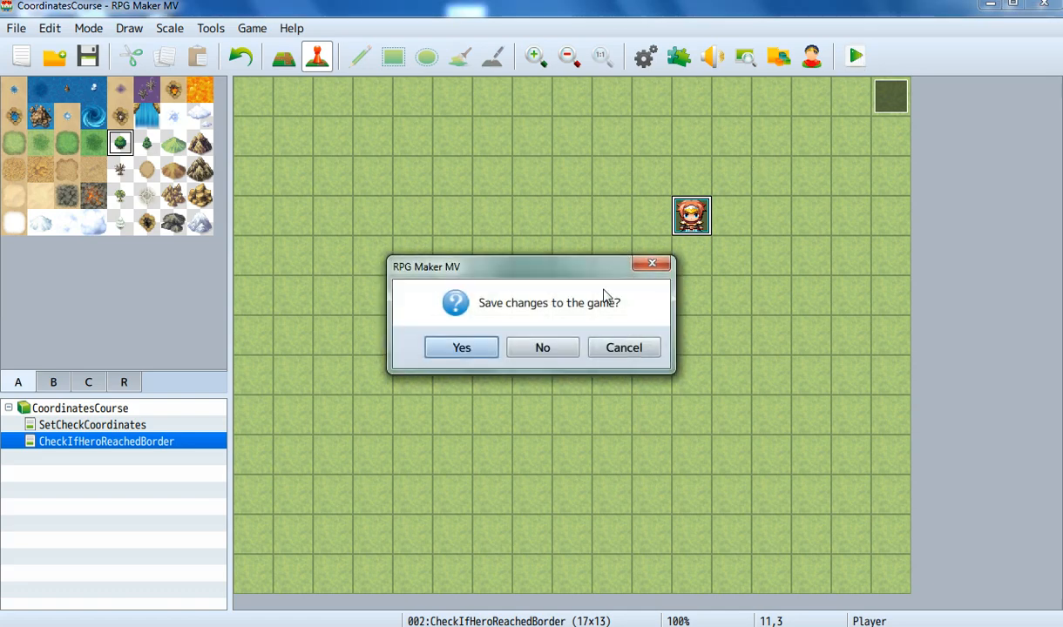
{"action": "left_click", "coordinate": [464, 348]}
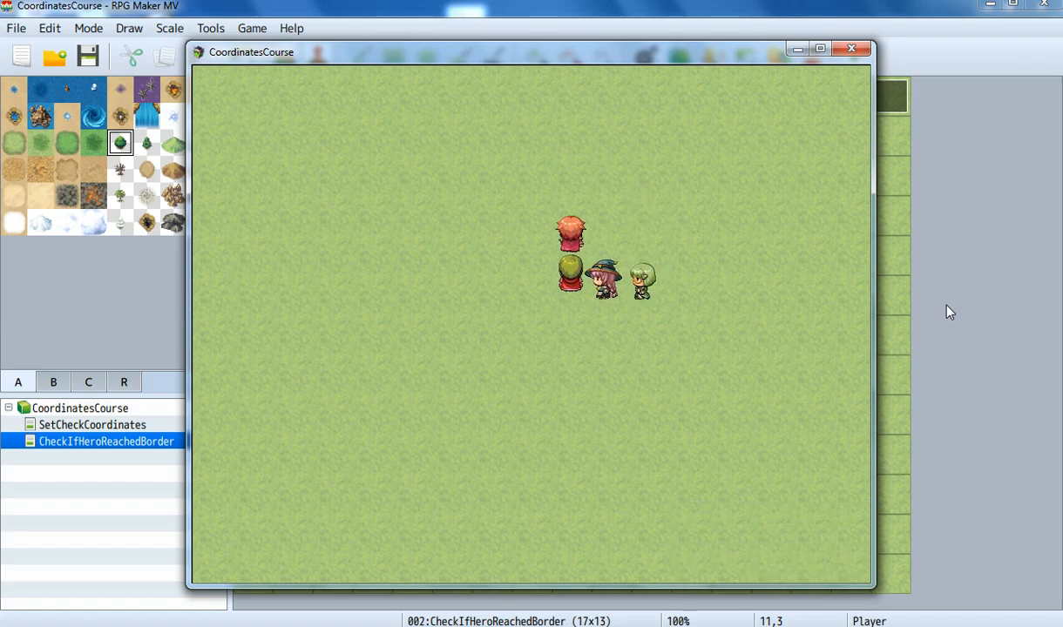
- Test the border transfer by walking the hero to the eastern edge at several different heights, including the northernmost row, and close the playtest
{"action": "key", "text": "Right"}
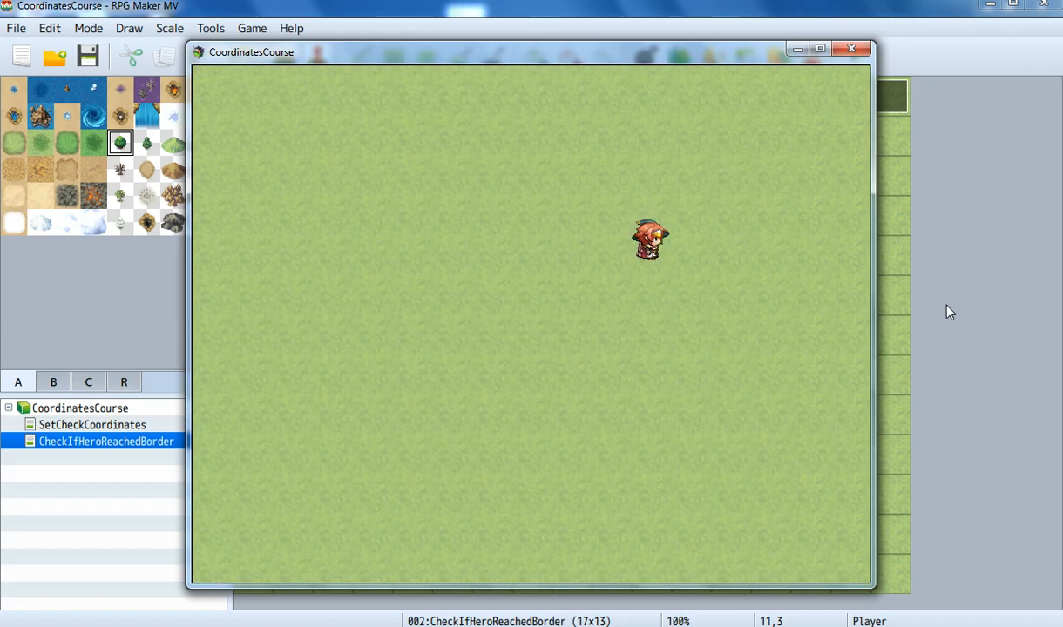
{"action": "key", "text": "Up"}
{"action": "key", "text": "Right"}
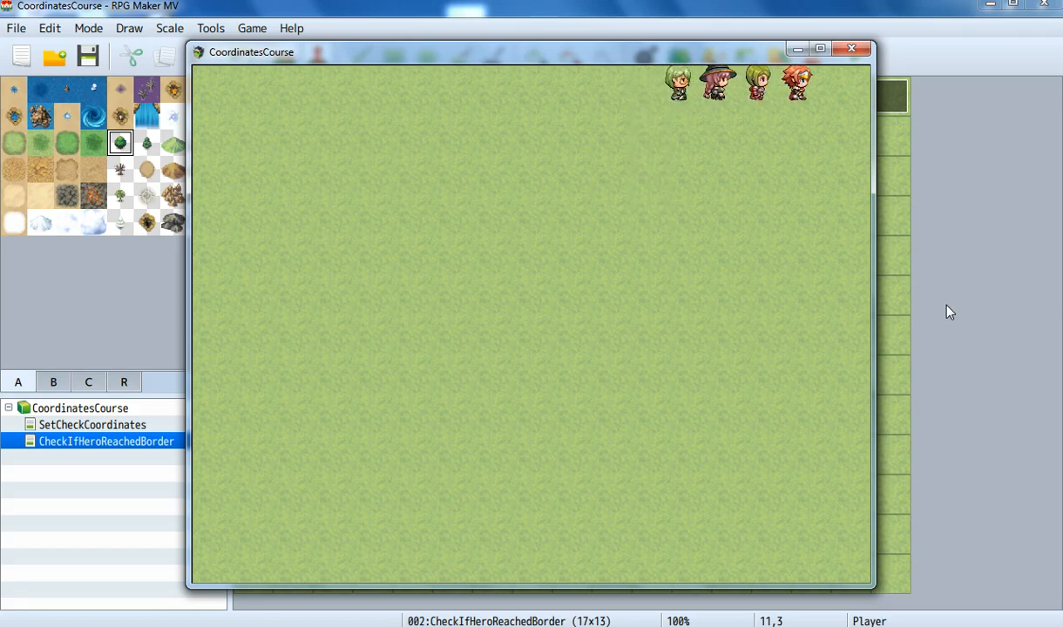
{"action": "key", "text": "Down"}
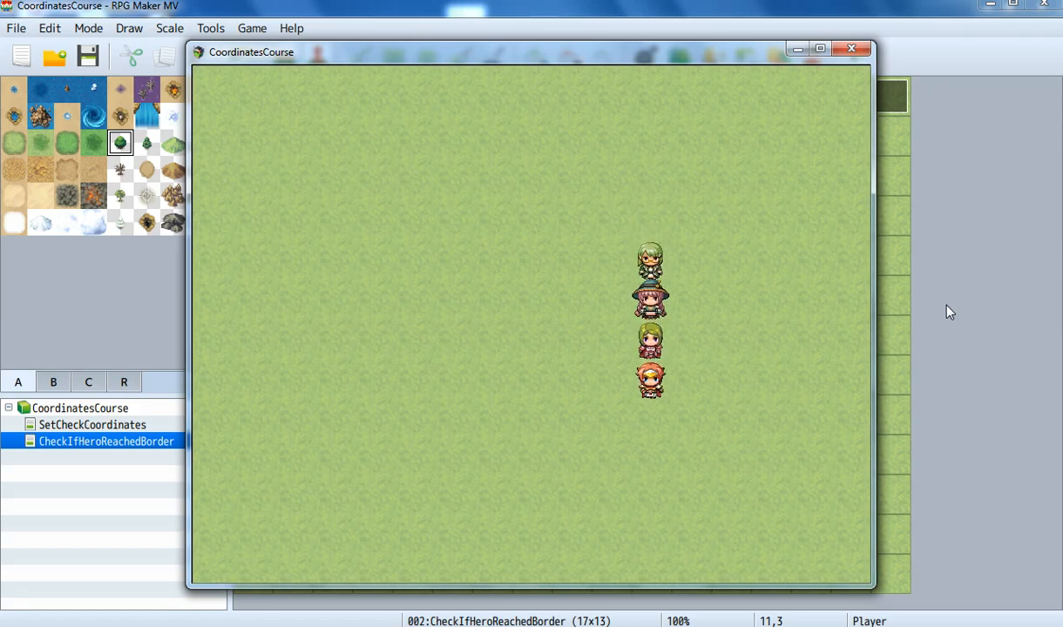
{"action": "key", "text": "Right"}
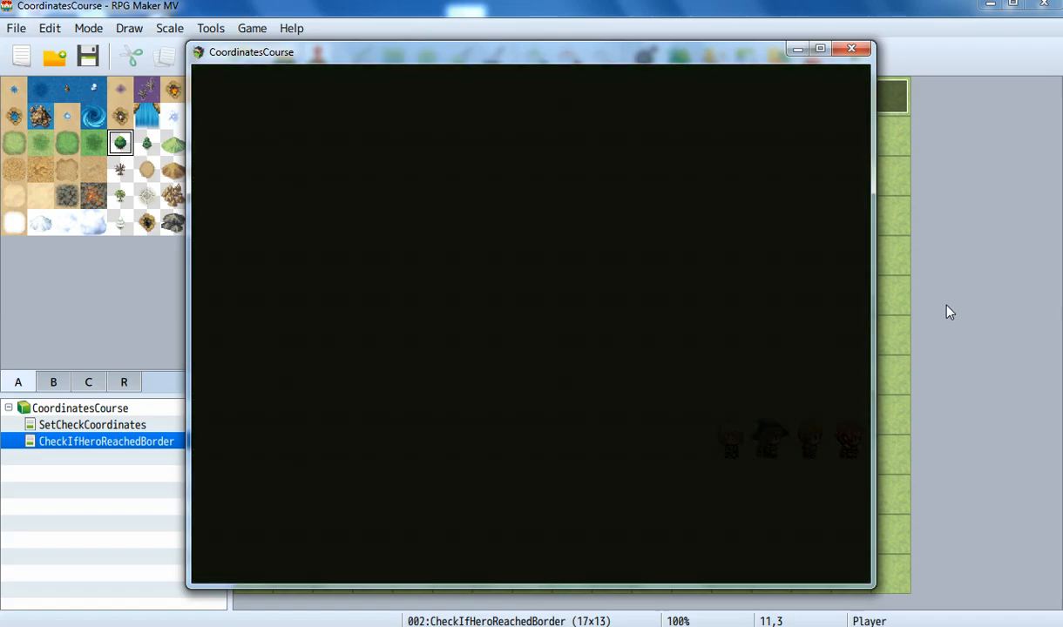
{"action": "key", "text": "Down"}
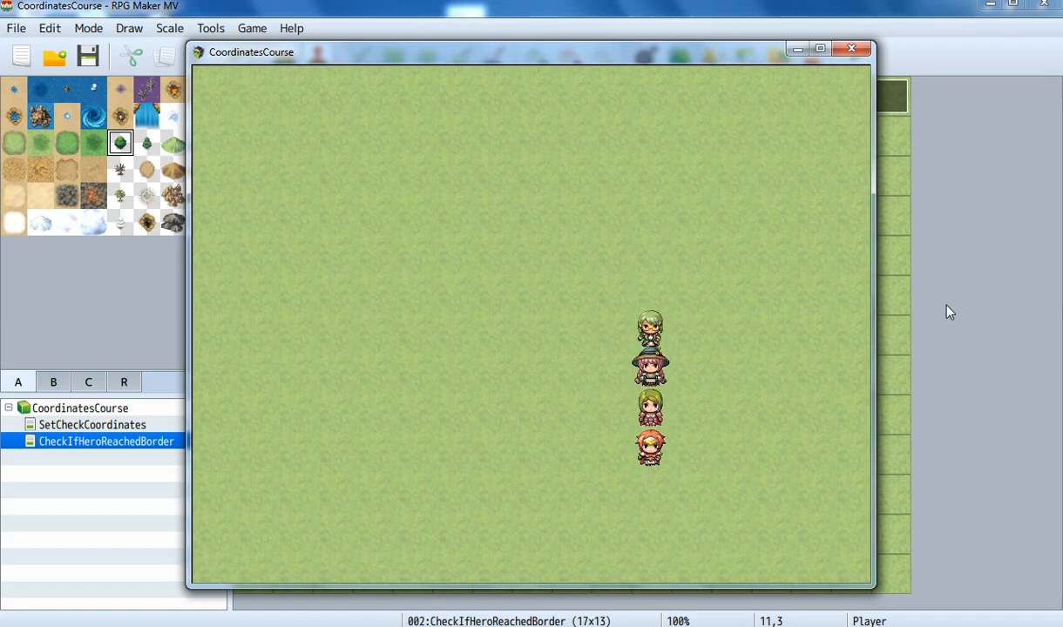
{"action": "key", "text": "Right"}
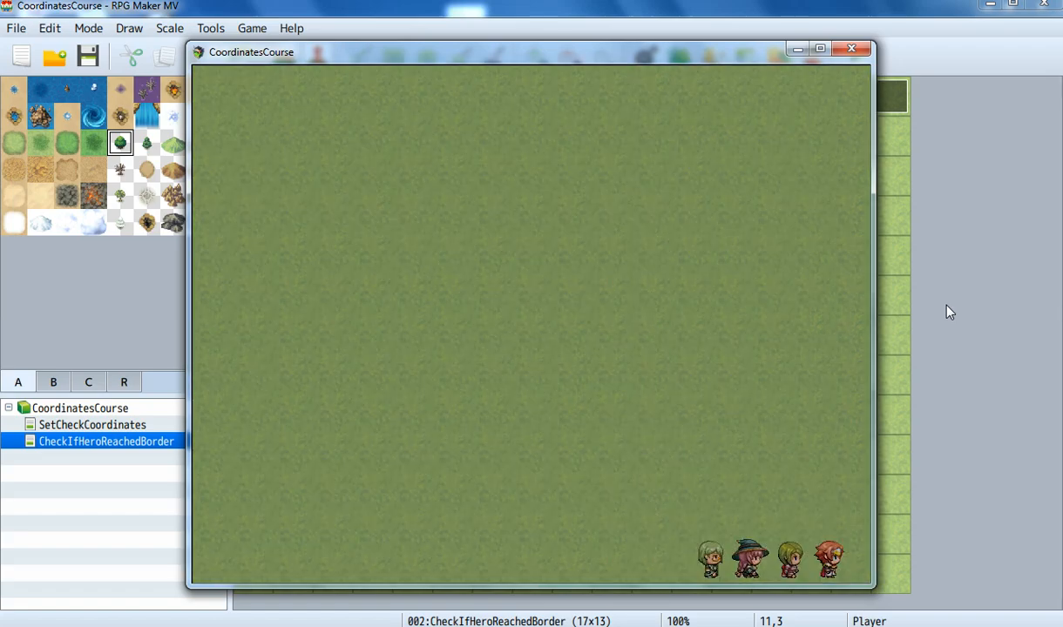
{"action": "key", "text": "Up"}
{"action": "key", "text": "Right"}
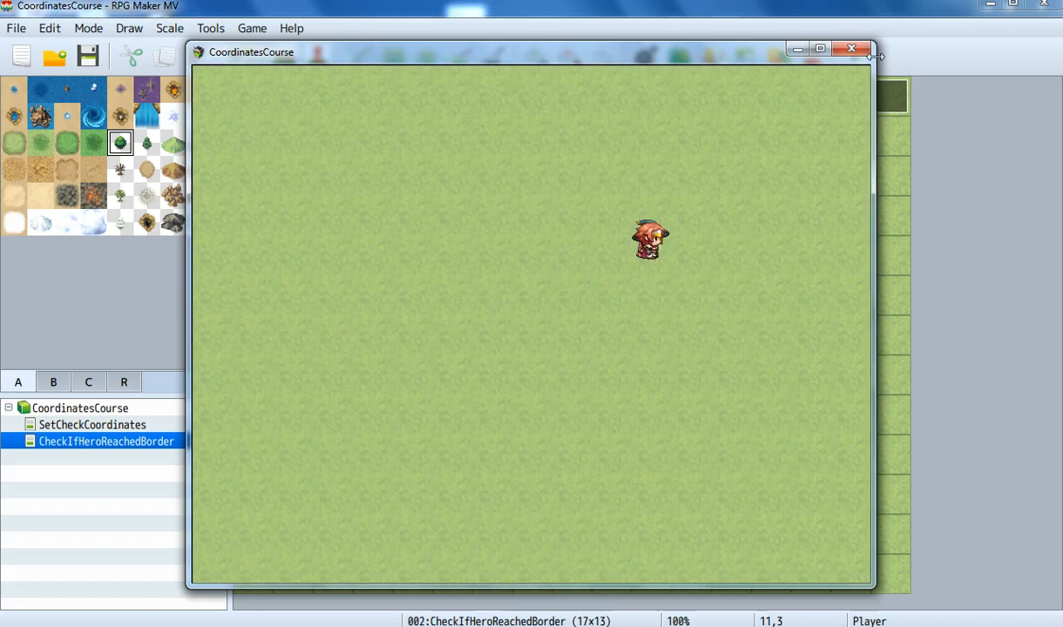
{"action": "left_click", "coordinate": [851, 50]}
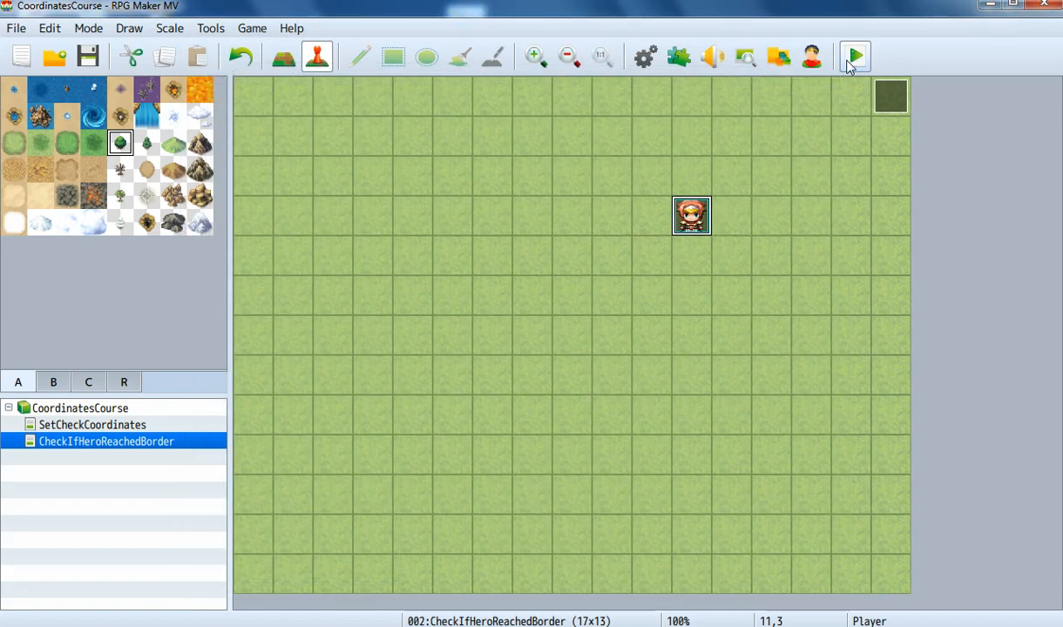